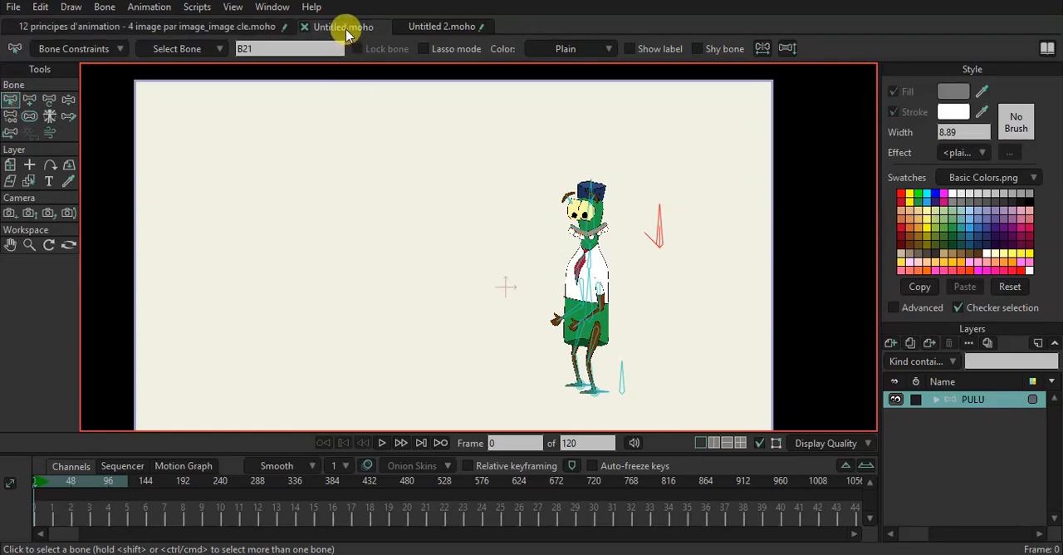
Close the Untitled.moho project and bring up the Untitled 2.moho project.
left_click(312, 27)
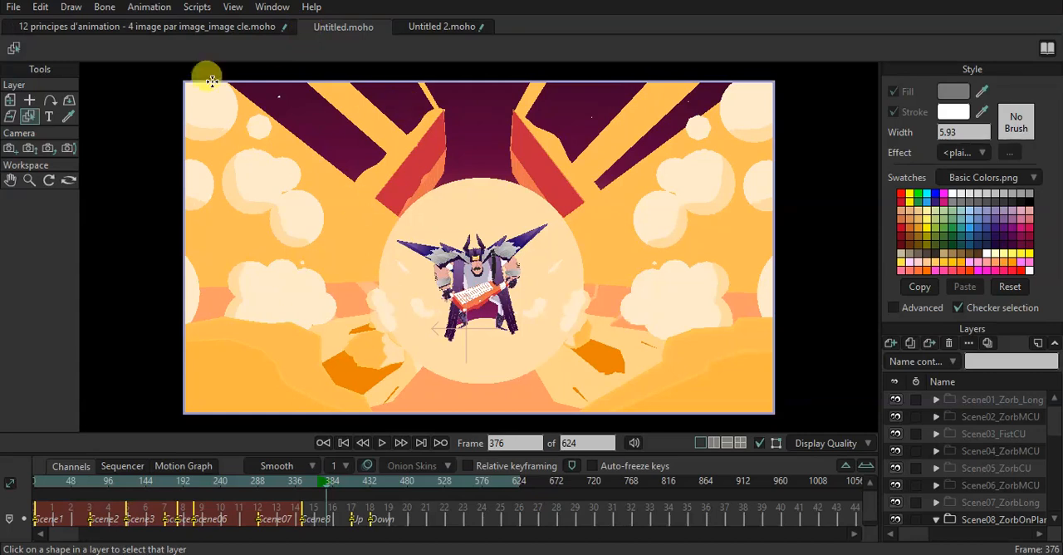
left_click(305, 28)
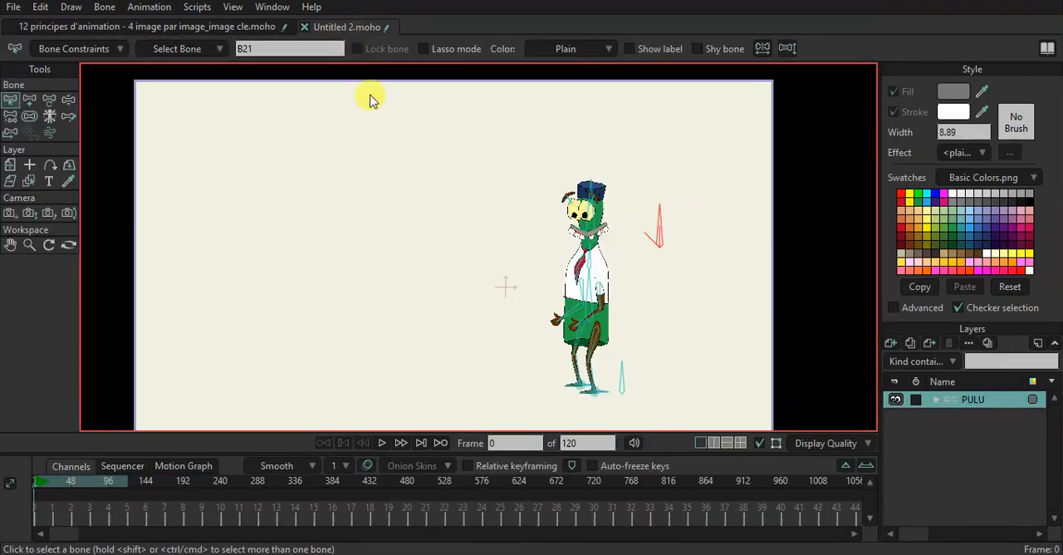
left_click(348, 28)
Scrub and play back the Dust_Left animation from its opening frames.
left_click(47, 486)
mouse_move(50, 490)
left_mouse_down()
mouse_move(71, 488)
mouse_move(52, 491)
left_mouse_up()
key("space")
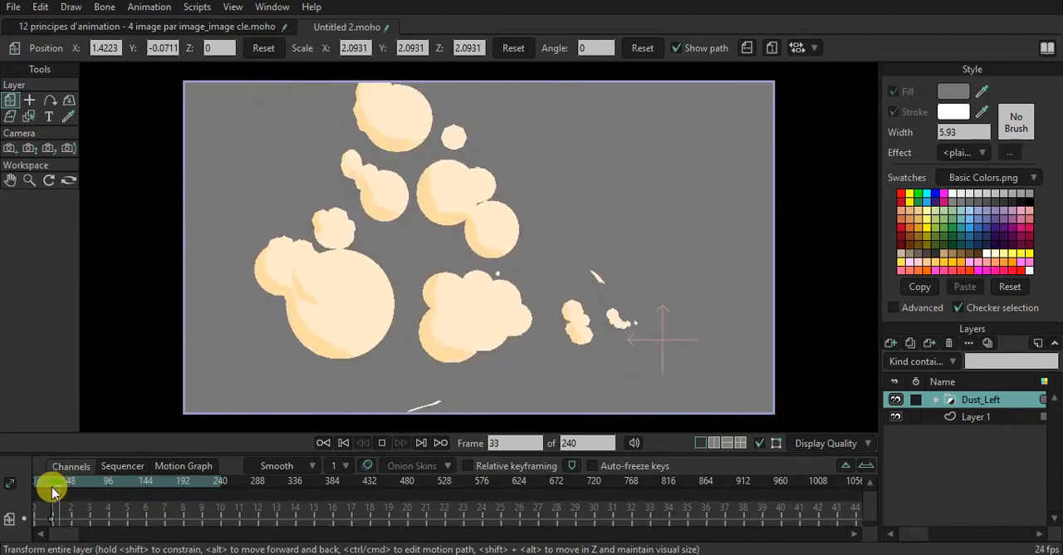
key("space")
left_click(51, 488)
key("space")
key("space")
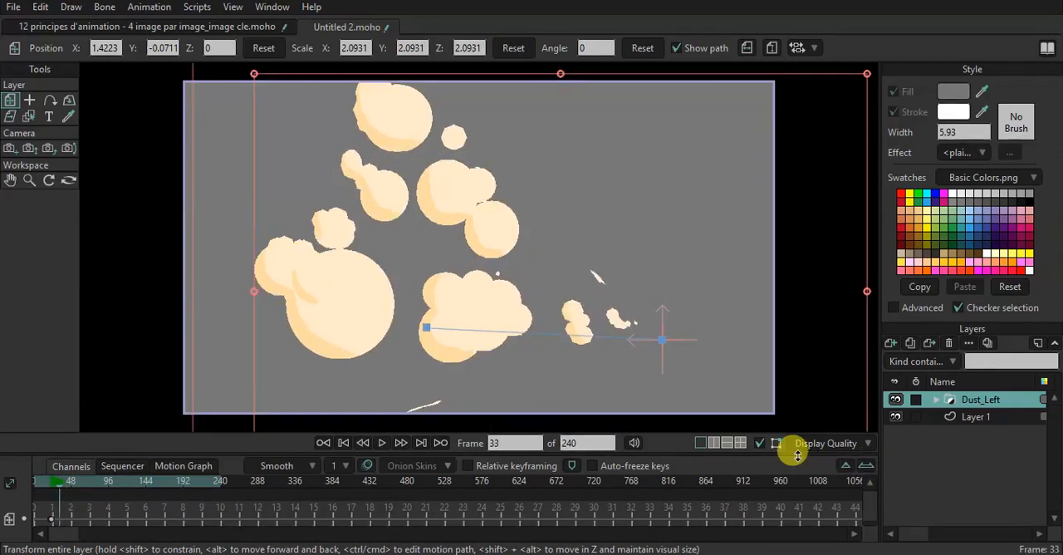
Make the timeline area taller and zoom it in until single frames can be told apart.
left_click_drag(797, 451, 803, 409)
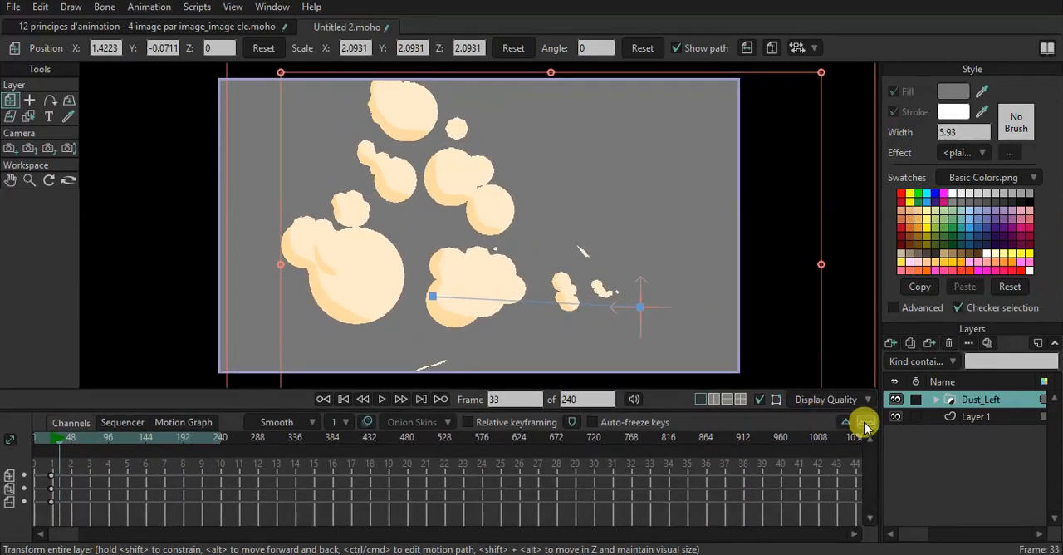
left_click(863, 424)
left_click(864, 425)
left_click(864, 425)
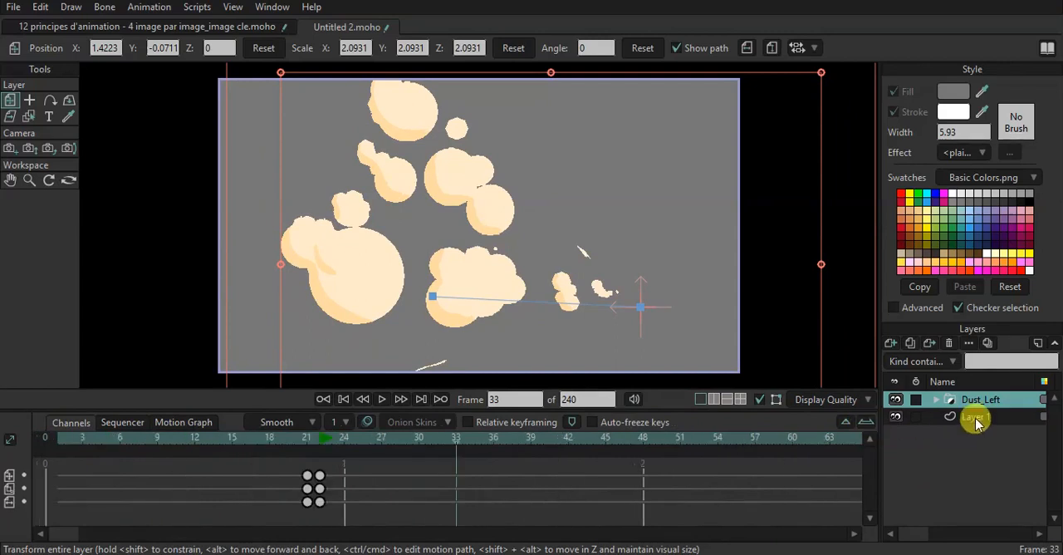
Expand the Dust_Left group and its details layer, and inspect the frame drawings Layer 1, Layer 2 and Layer 3.
left_click(937, 401)
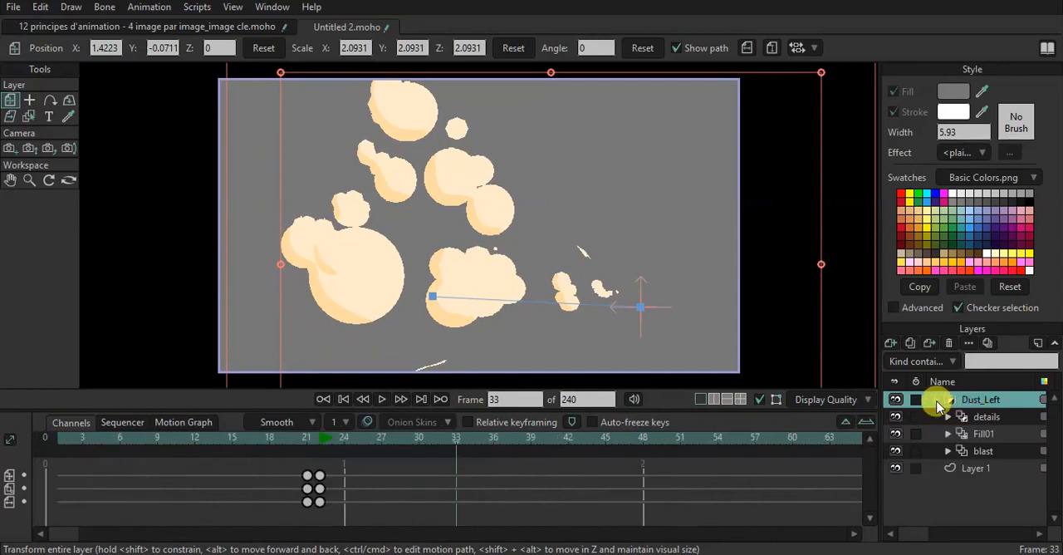
left_click(949, 417)
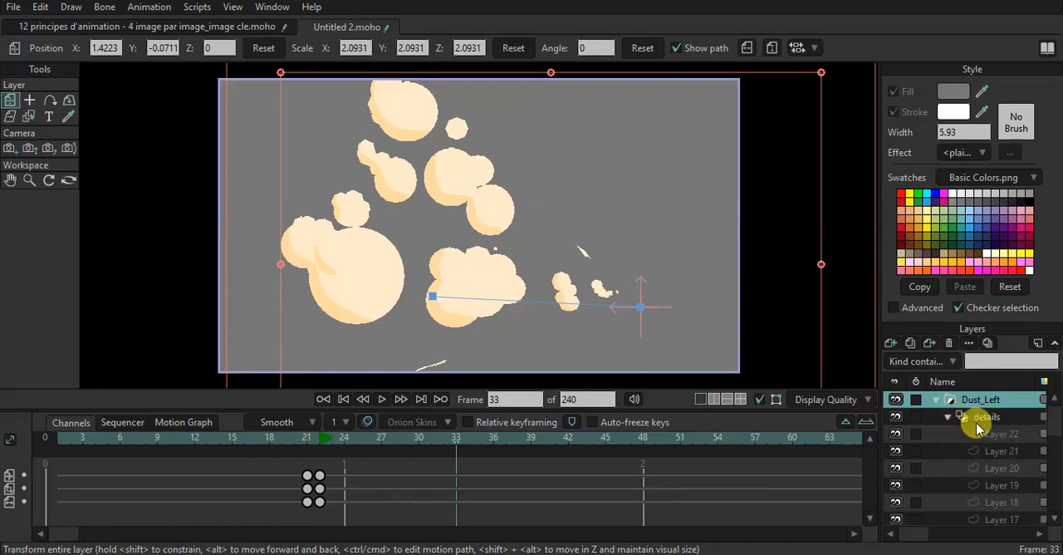
scroll(996, 469, "down", 4)
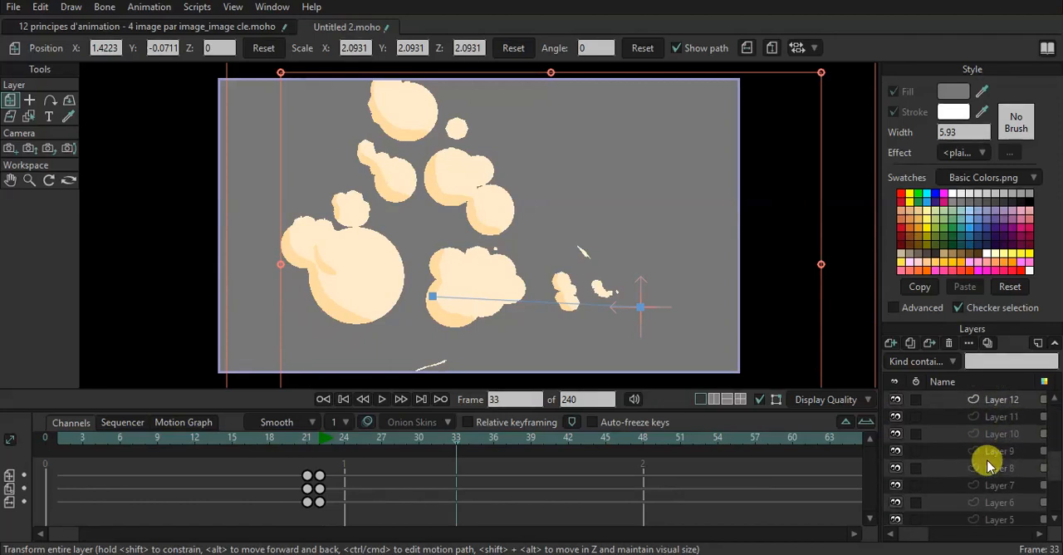
scroll(989, 466, "down", 2)
left_click(999, 458)
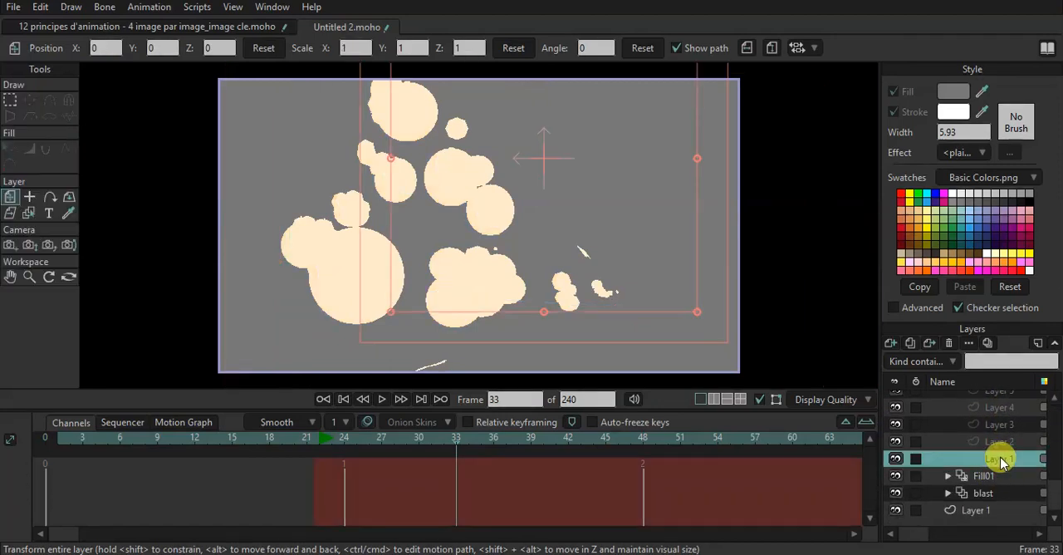
left_click(999, 443)
left_click(999, 423)
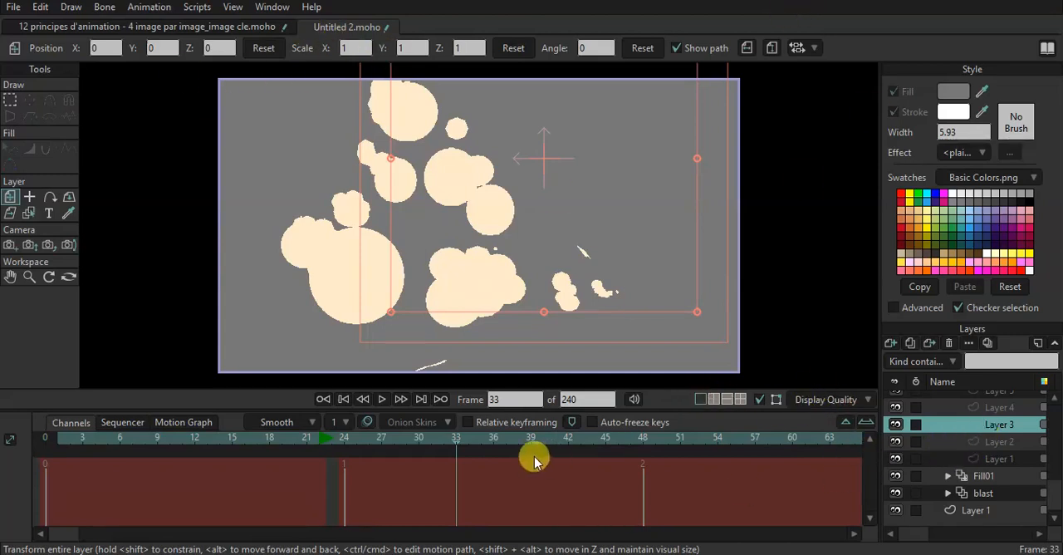
Collapse the details layer, hide details and Fill01, and scrub the blast layer alone up to frame 36.
scroll(950, 446, "up", 4)
scroll(952, 446, "up", 5)
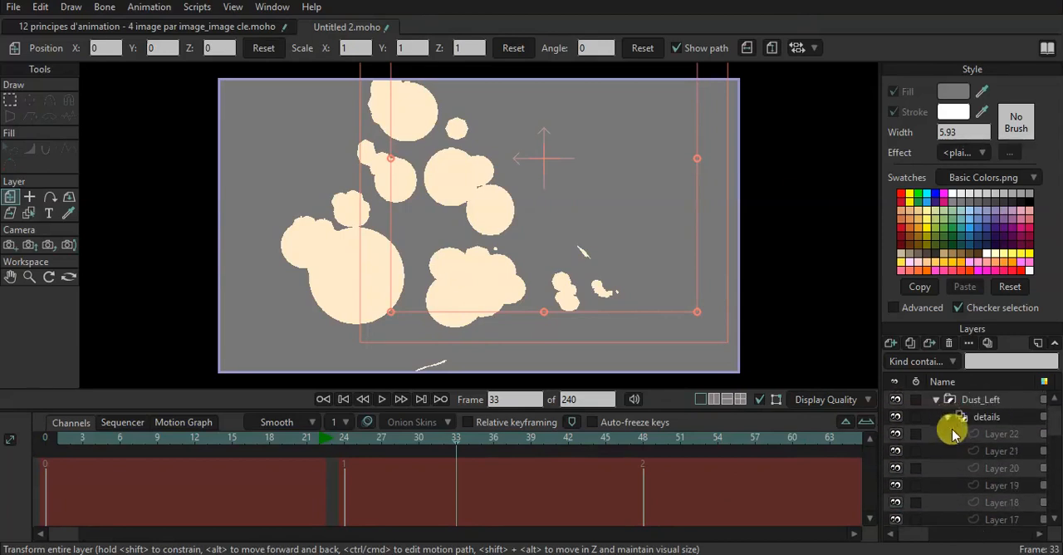
left_click(949, 417)
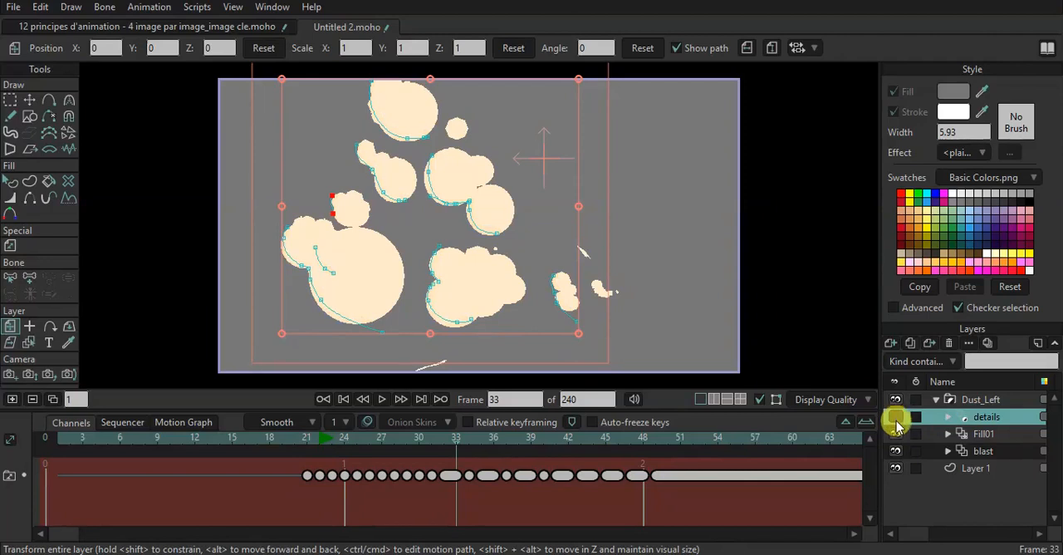
left_click(896, 434)
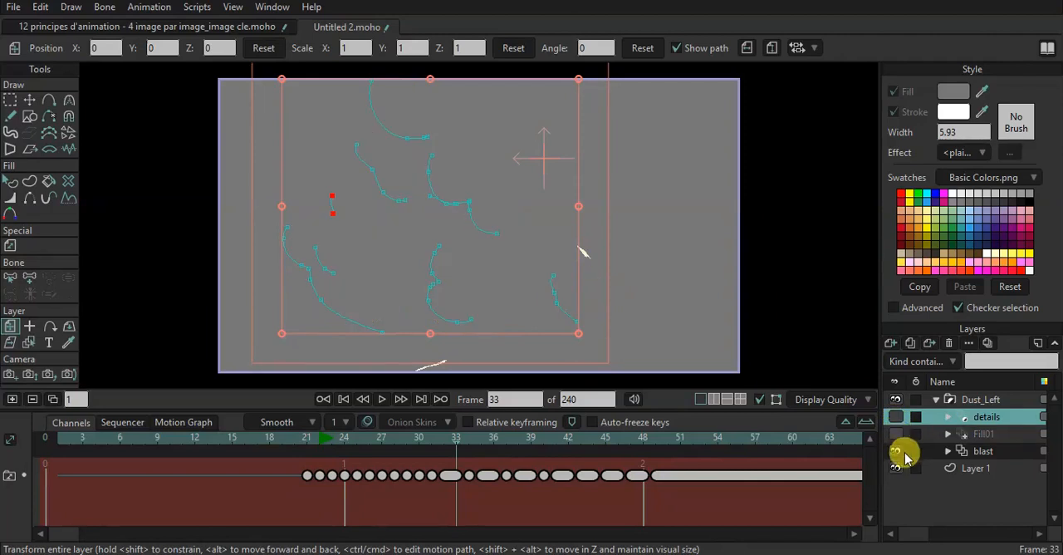
left_click(982, 451)
left_click_drag(441, 447, 493, 456)
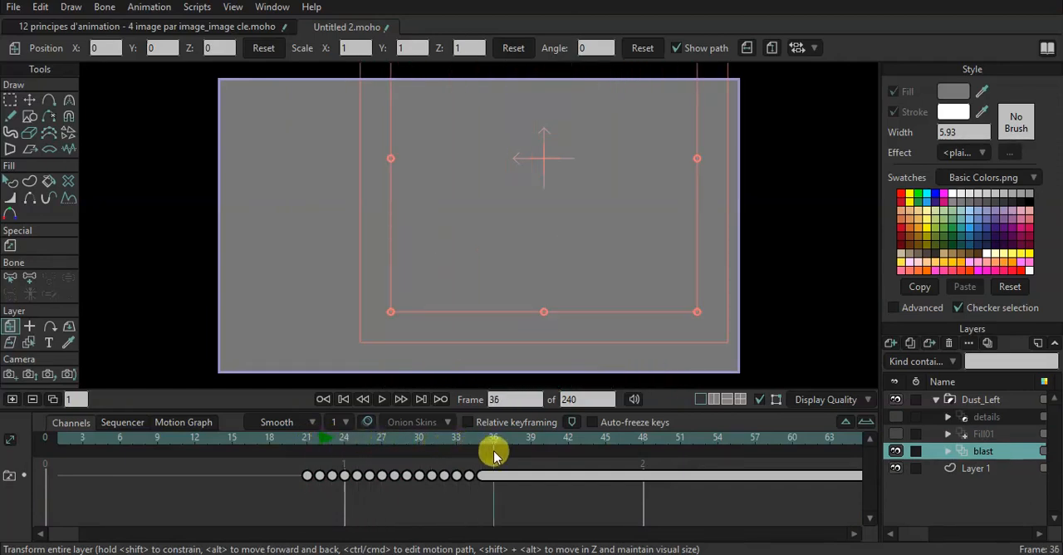
Hide the blast layer, show Fill01 again and scrub its frame-by-frame drawings up to frame 42.
left_click(896, 450)
left_click(896, 434)
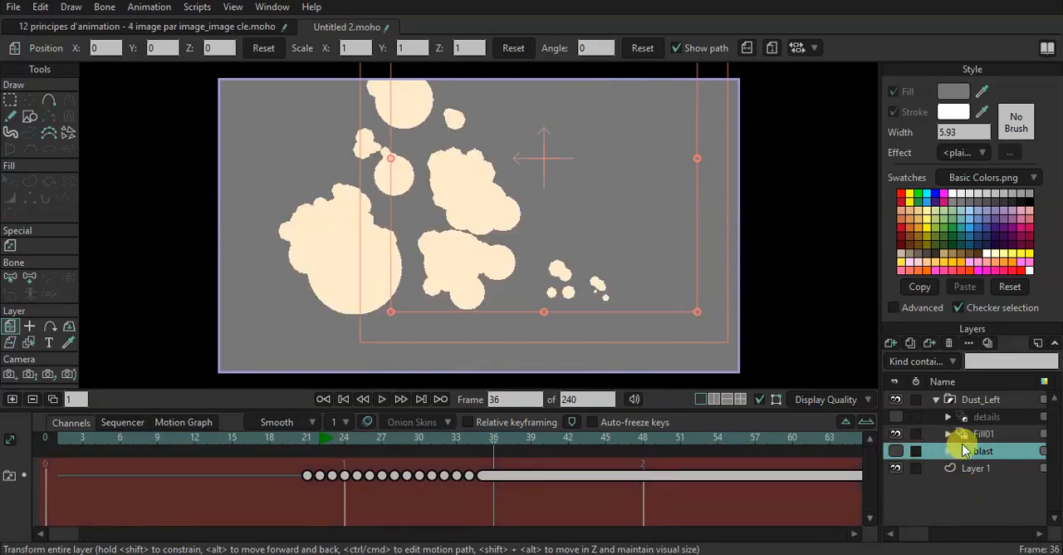
left_click(985, 435)
left_click_drag(372, 451, 566, 445)
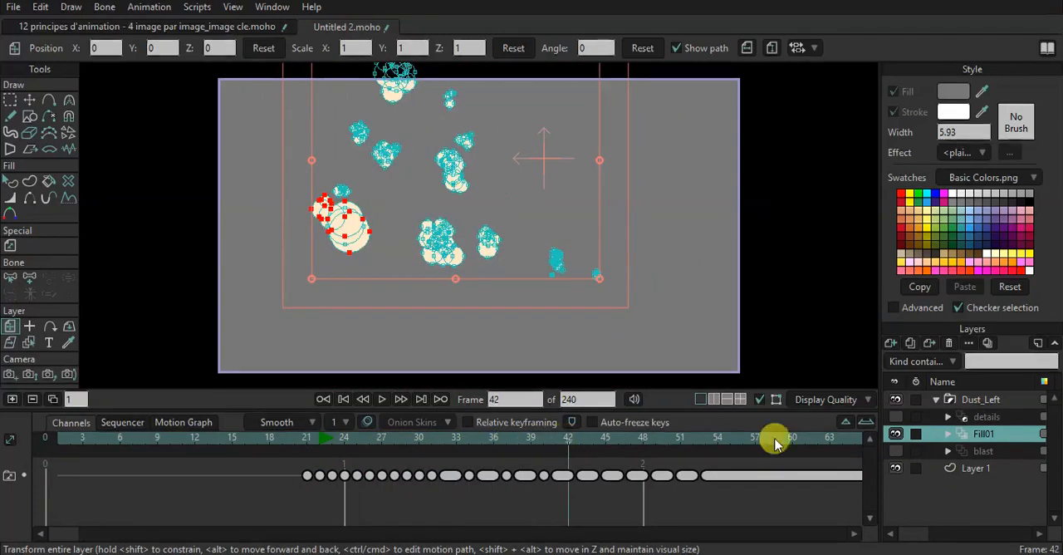
Show only the details layer, return to frame 0 and activate the Select Points tool.
left_click(987, 417)
left_click(895, 430)
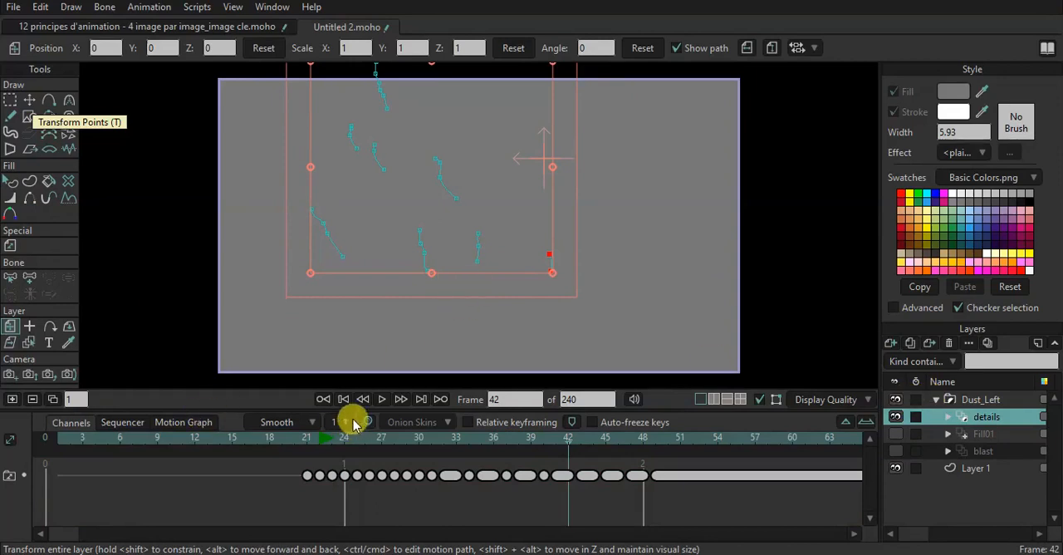
left_click(324, 399)
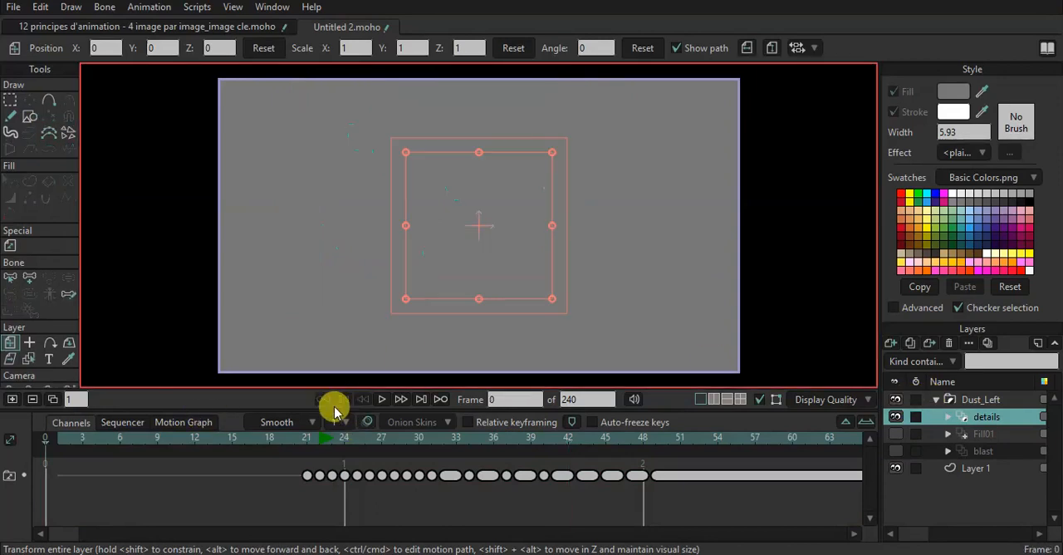
left_click(9, 100)
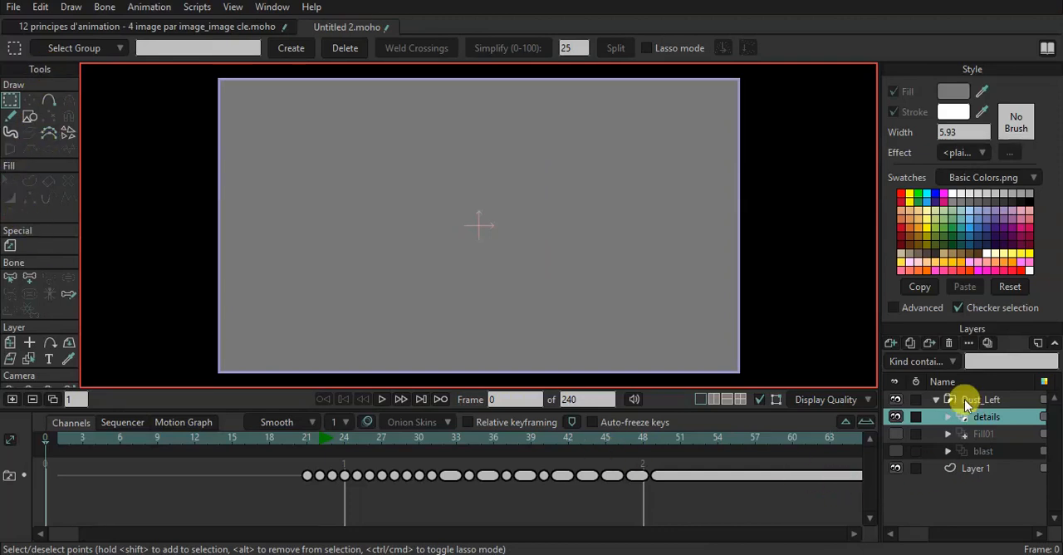
Select the Dust_Left group, make Fill01 and blast visible again and scrub the combined explosion to frame 31.
left_click(973, 400)
left_click(331, 443)
left_click_drag(332, 447, 368, 446)
left_click(895, 434)
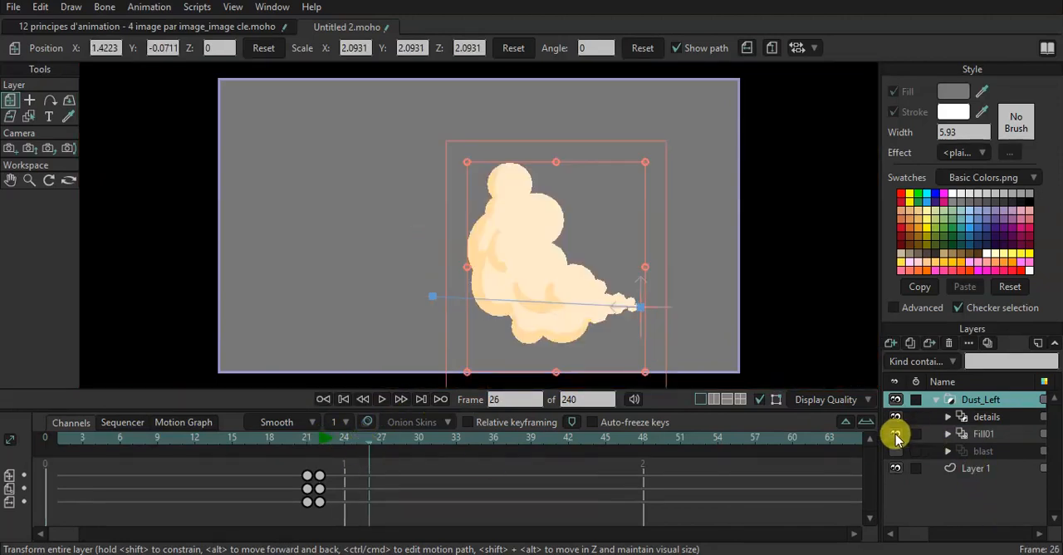
left_click(897, 451)
left_click_drag(325, 448, 430, 441)
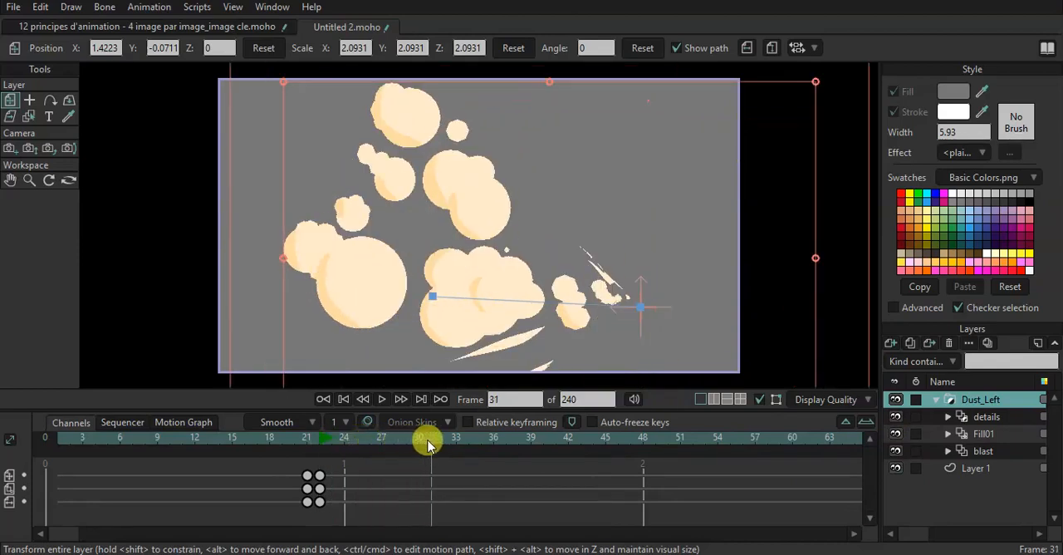
Close Untitled 2.moho without saving and create a new empty project.
left_click(305, 27)
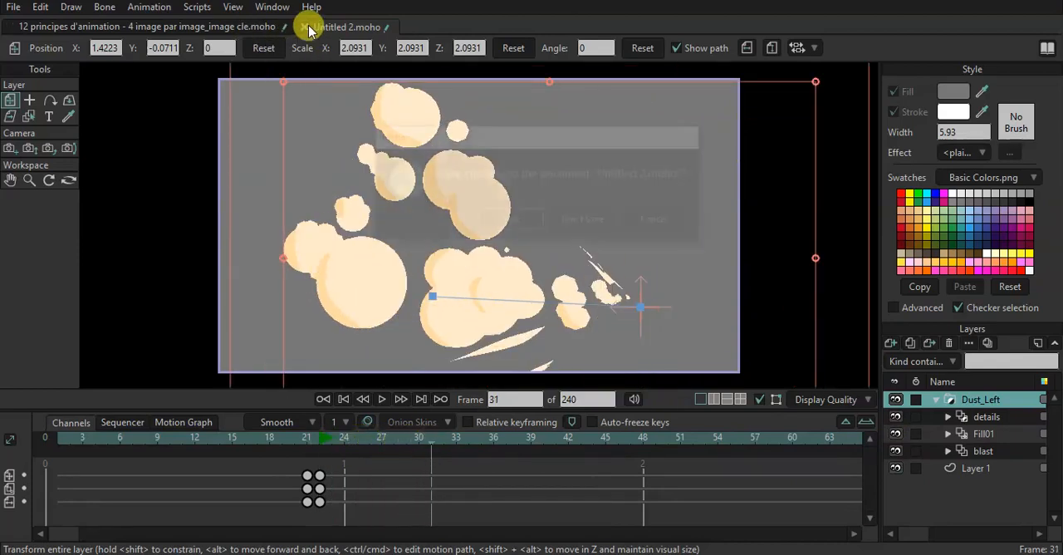
left_click(574, 219)
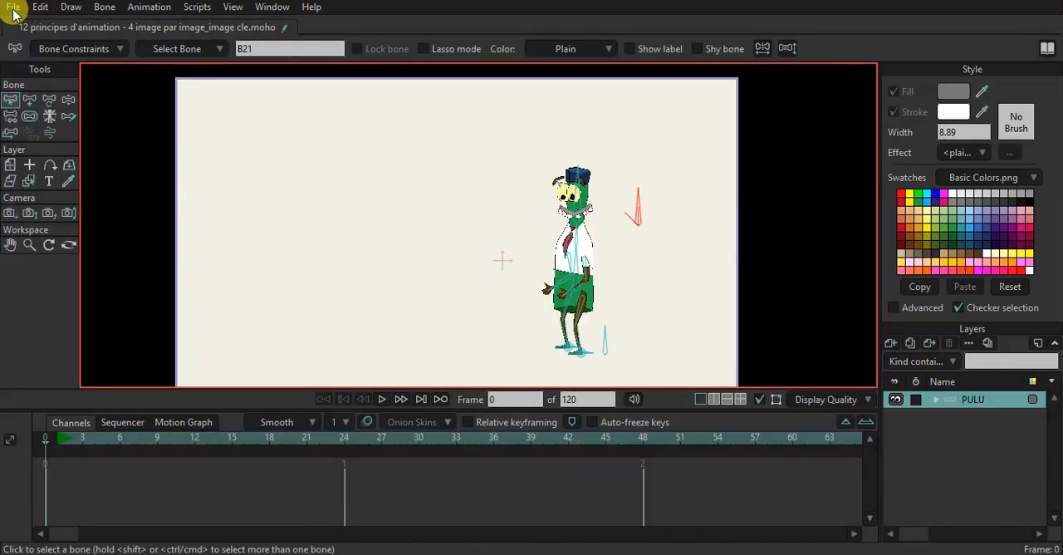
left_click(13, 8)
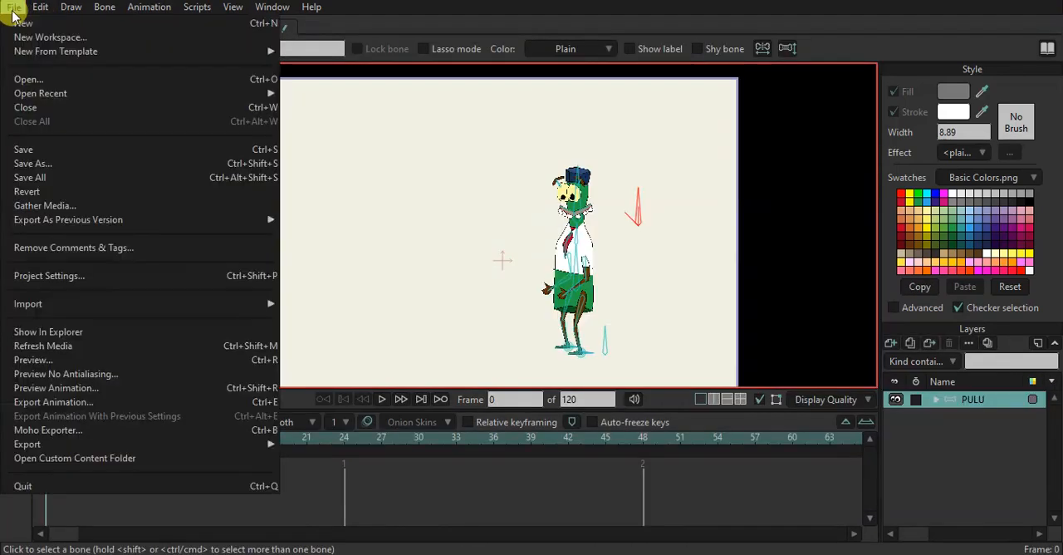
left_click(20, 19)
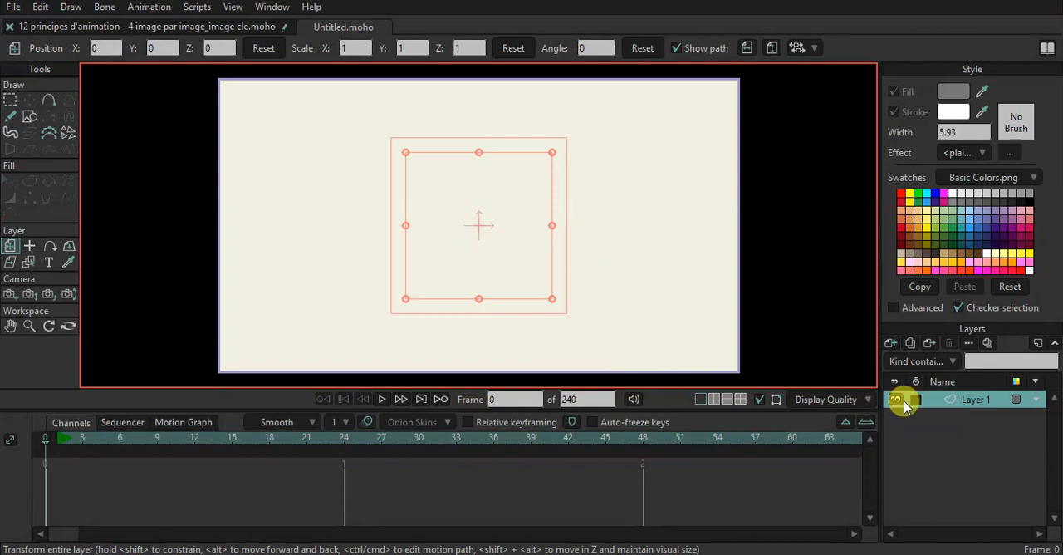
mouse_move(814, 2)
left_mouse_down()
mouse_move(784, 25)
mouse_move(834, 0)
left_mouse_up()
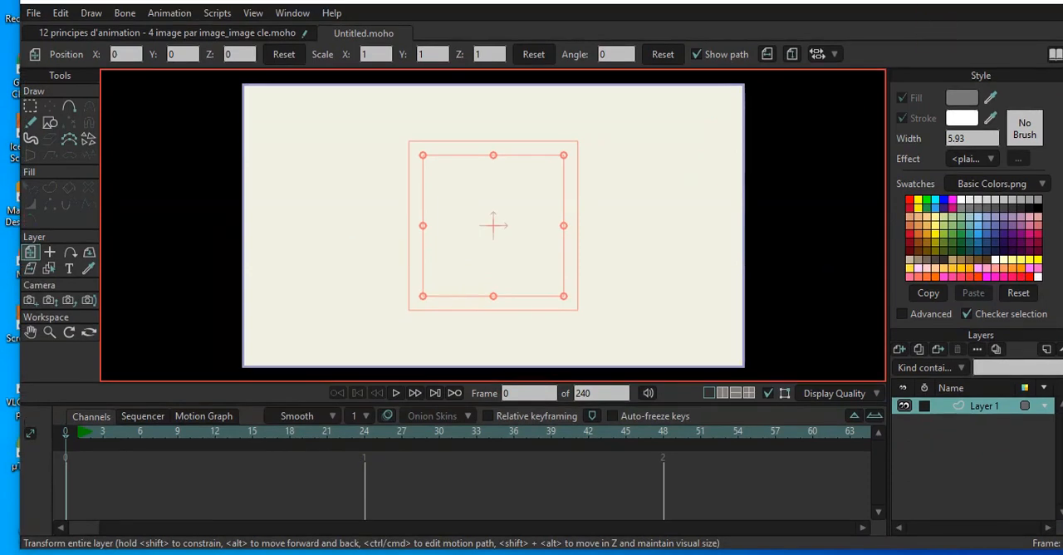
left_click(1019, 1)
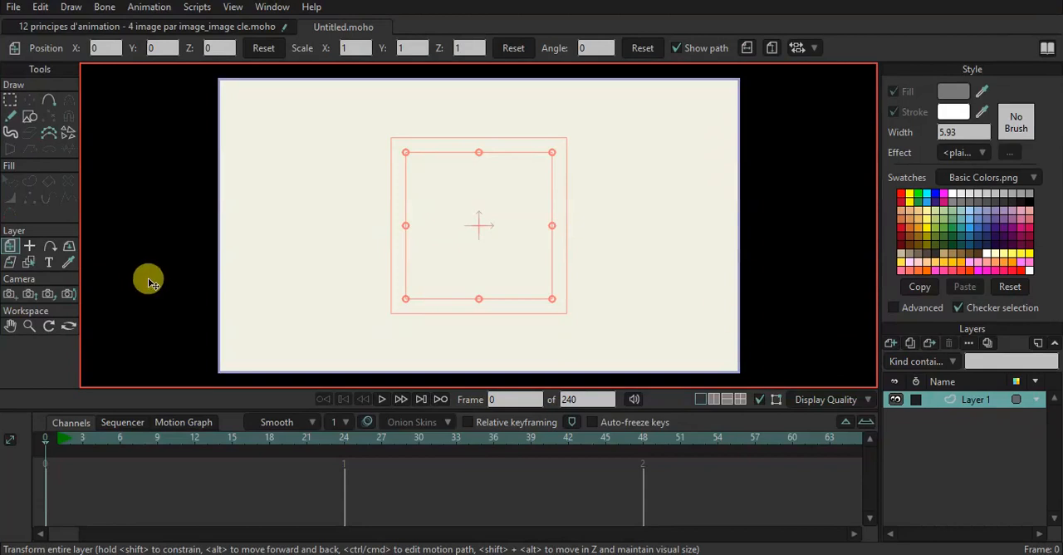
Add a Frame By Frame layer above Layer 1 and activate the Freehand tool with a different fill color.
left_click(891, 343)
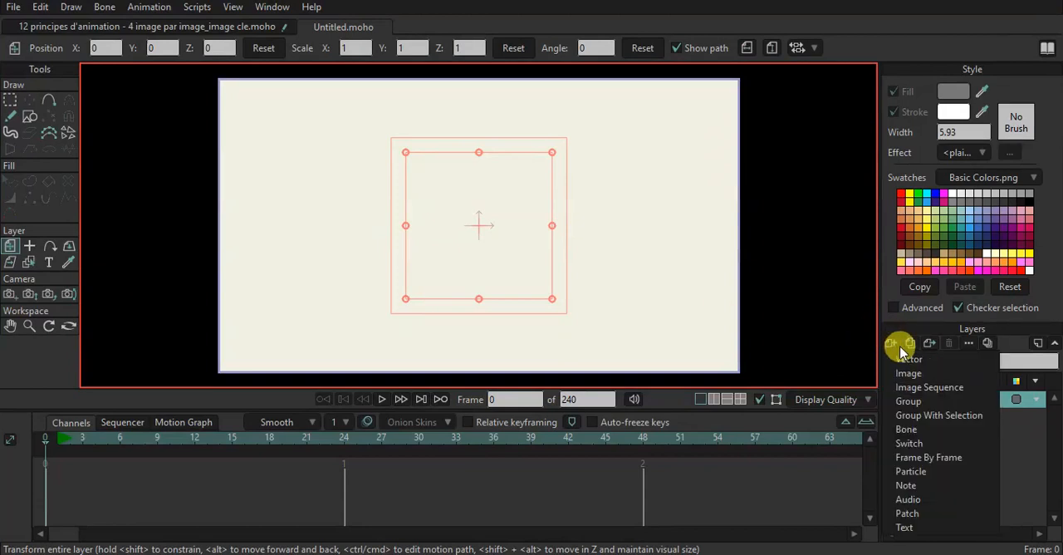
left_click(926, 468)
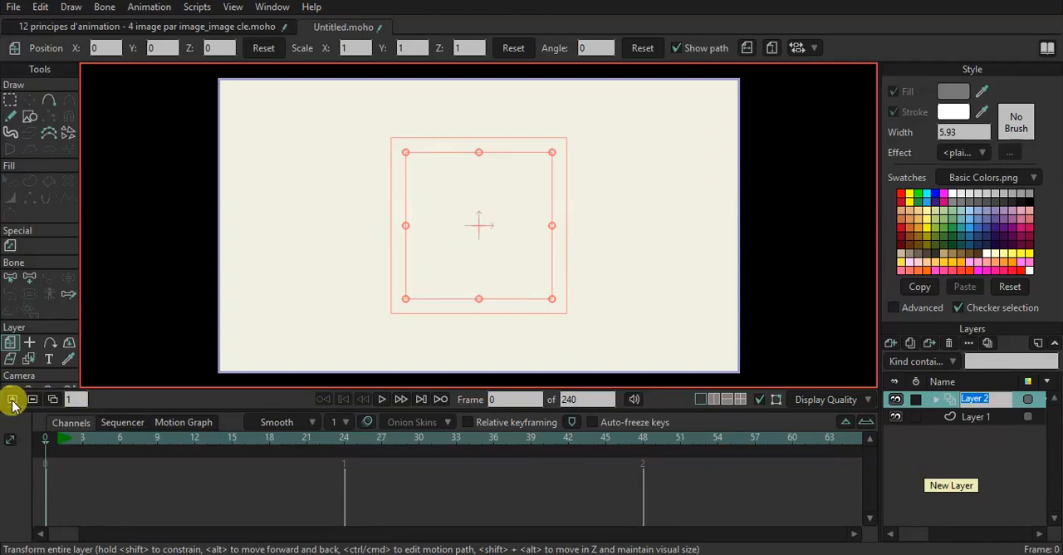
left_click(10, 119)
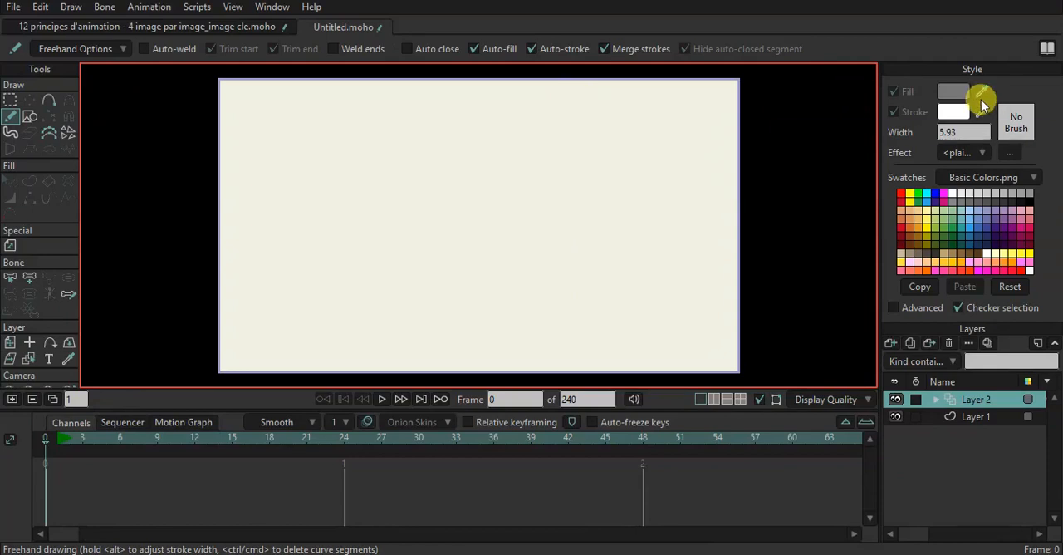
left_click_drag(983, 103, 1007, 208)
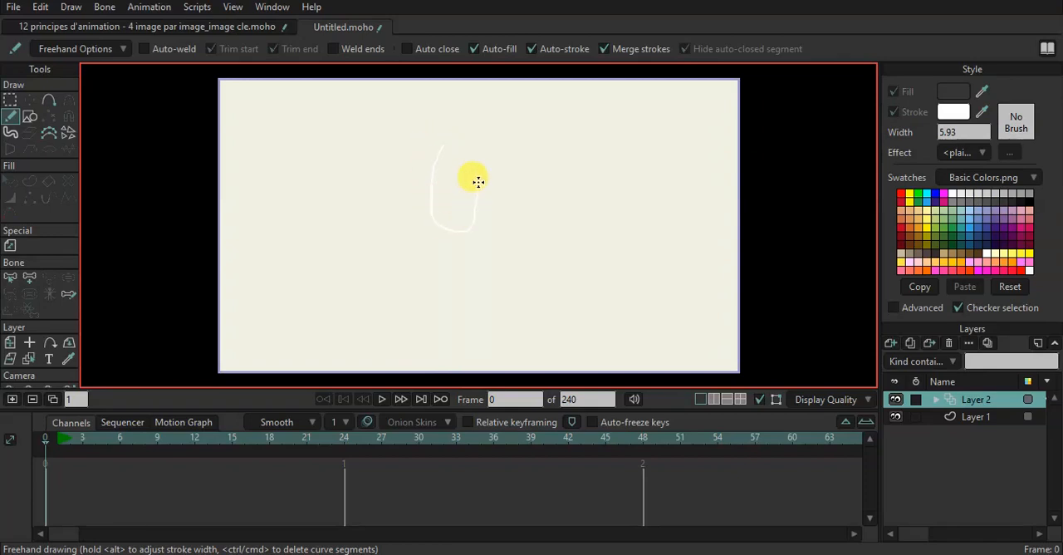
Try a U-shaped white freehand stroke near the middle of the canvas and undo it.
left_click_drag(480, 179, 479, 179)
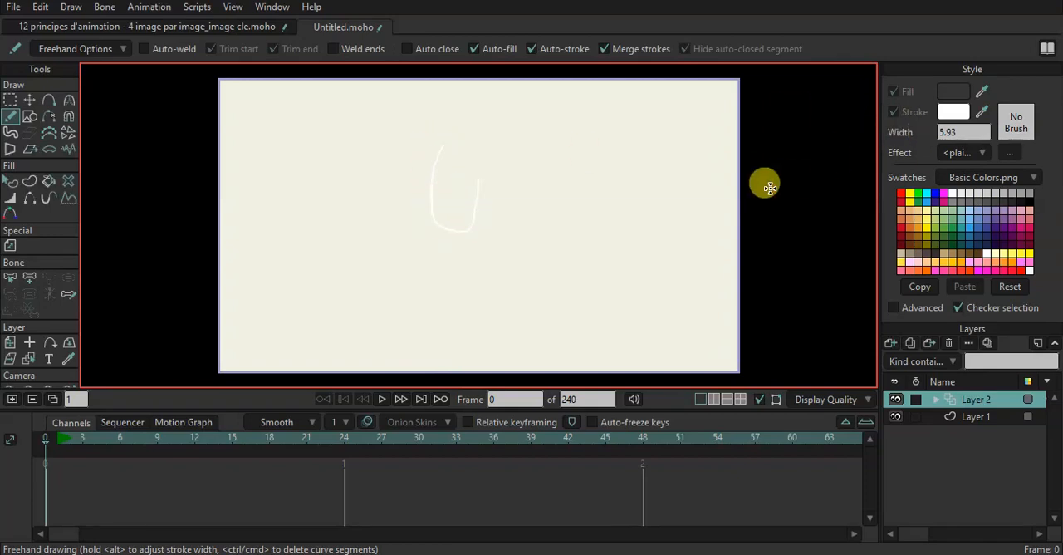
key("ctrl+z")
Turn on Auto-weld with Trim start and Trim end for freehand drawing, and set the stroke color to black.
left_click(183, 46)
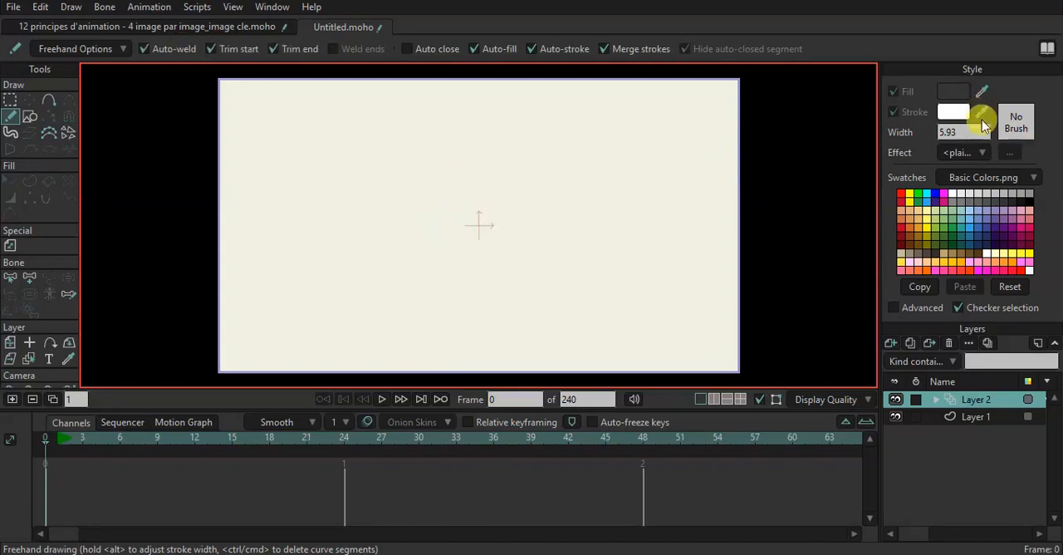
left_click(1031, 193)
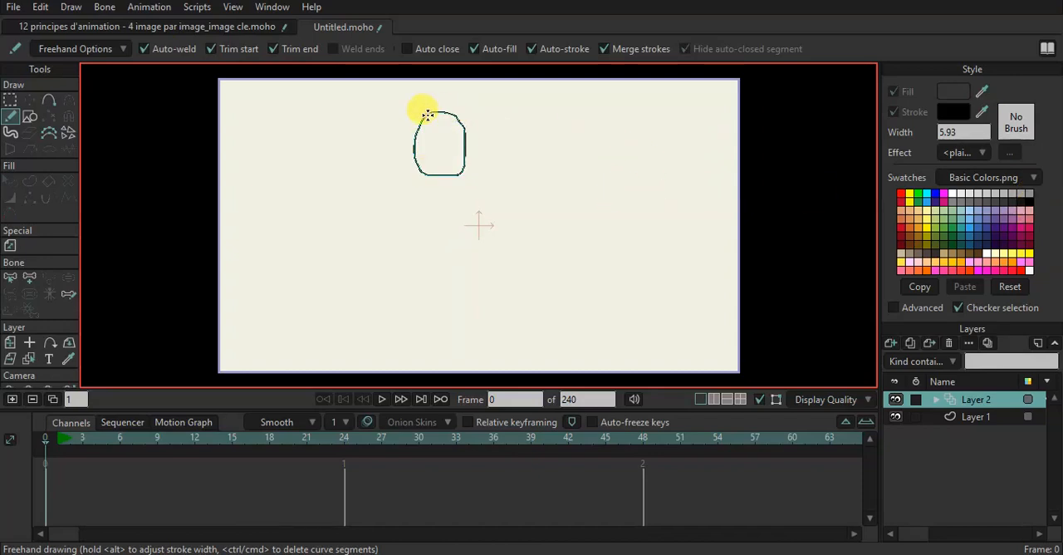
Draw a rounded closed shape freehand on frame 0, add a frame with a slightly lower shape on frame 1, and add frame 2.
left_click_drag(427, 114, 425, 111)
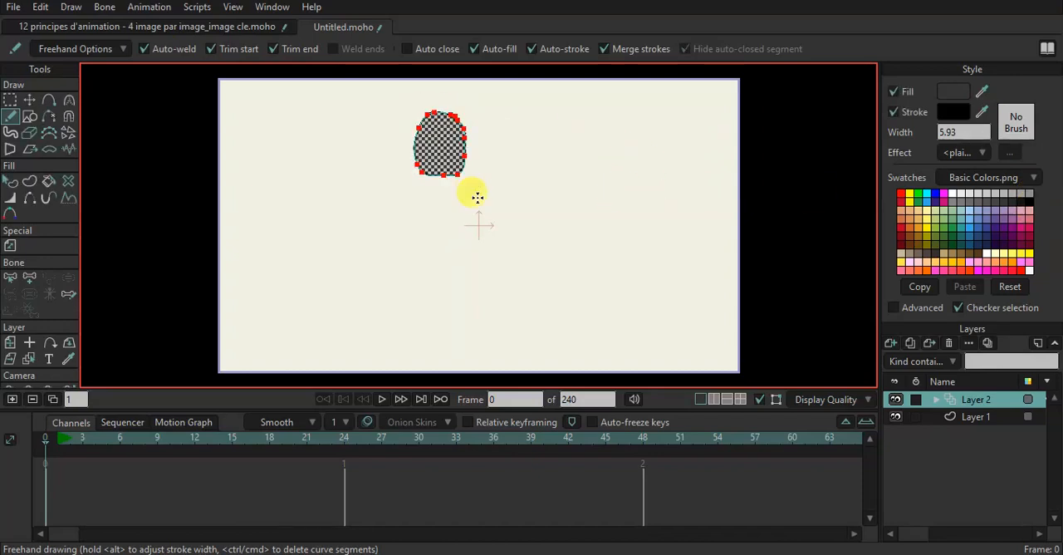
left_click(13, 400)
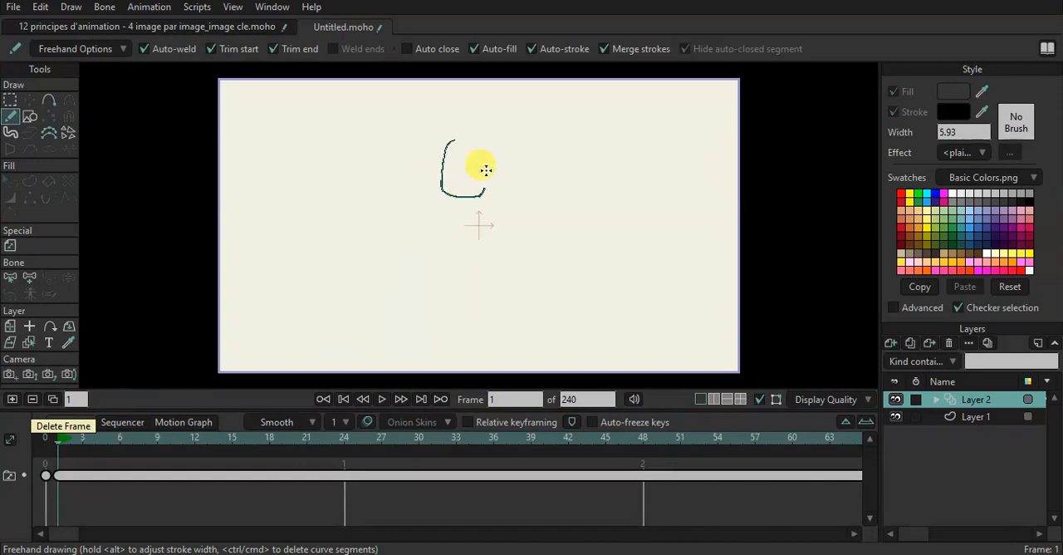
left_click_drag(455, 139, 456, 140)
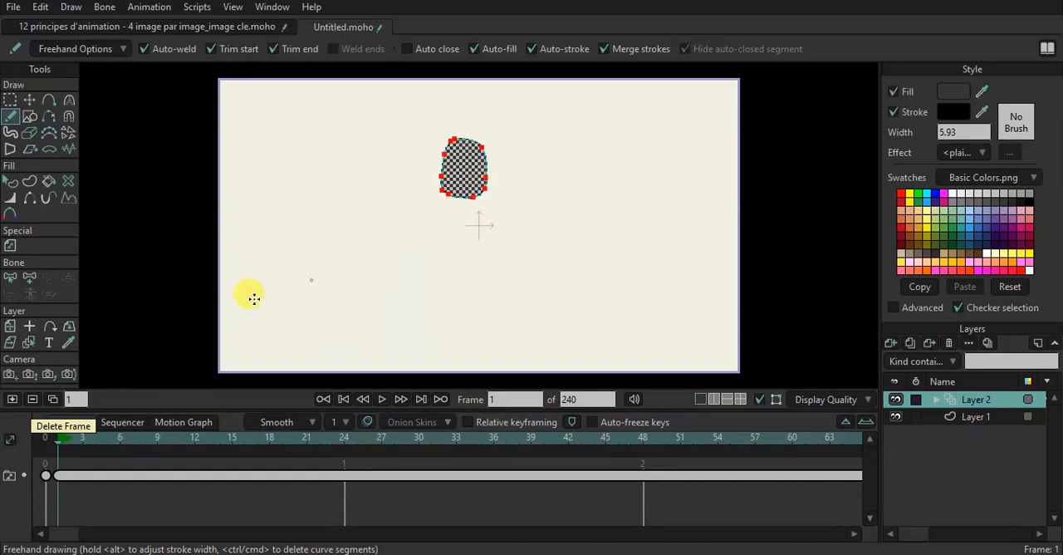
left_click(13, 400)
Turn on onion skins and draw a narrow elongated shape on frame 2 and a lower curved shape on frame 3.
left_click(367, 424)
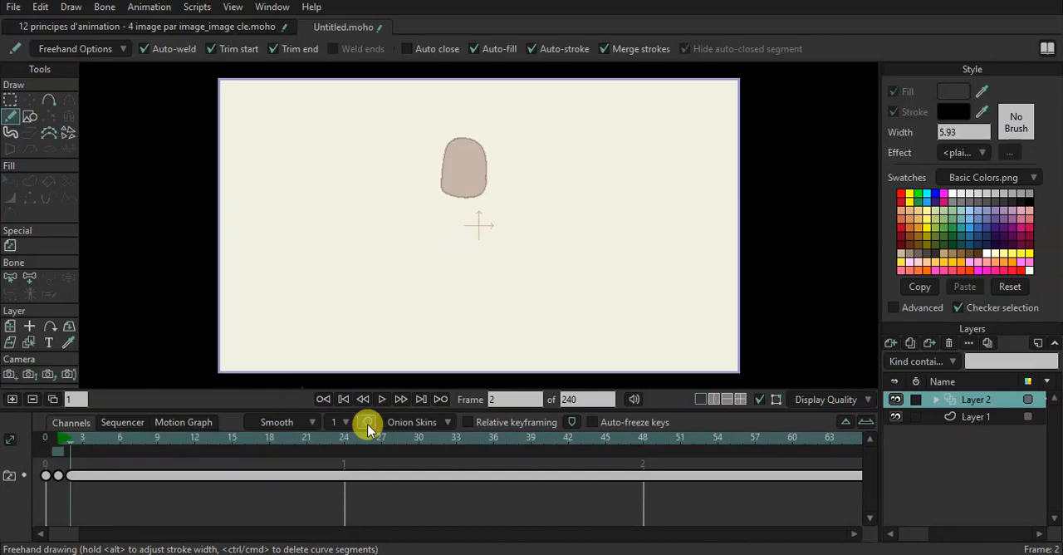
mouse_move(454, 158)
left_mouse_down()
mouse_move(453, 236)
mouse_move(475, 229)
mouse_move(484, 187)
mouse_move(454, 158)
left_mouse_up()
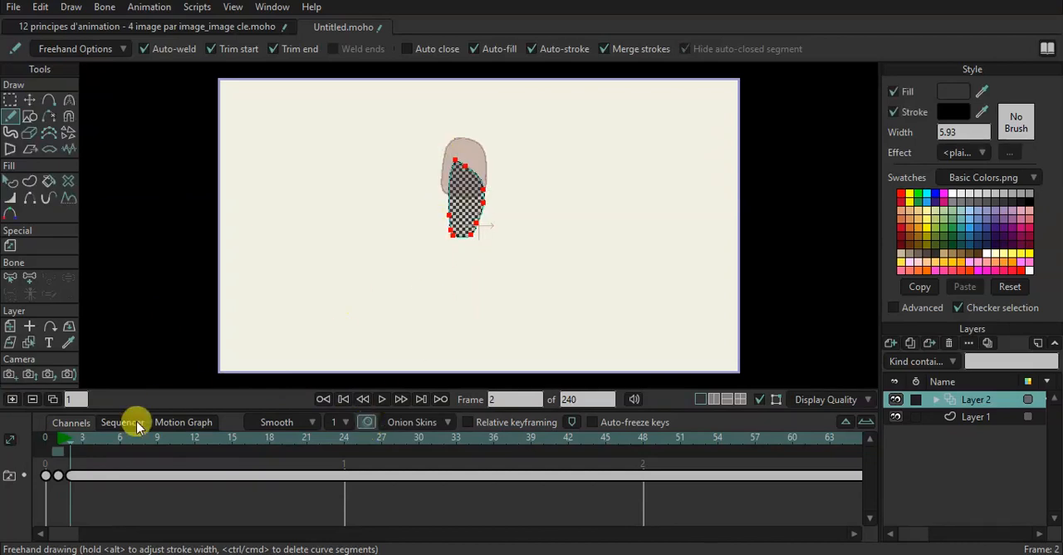
left_click(19, 400)
left_click_drag(486, 226, 483, 204)
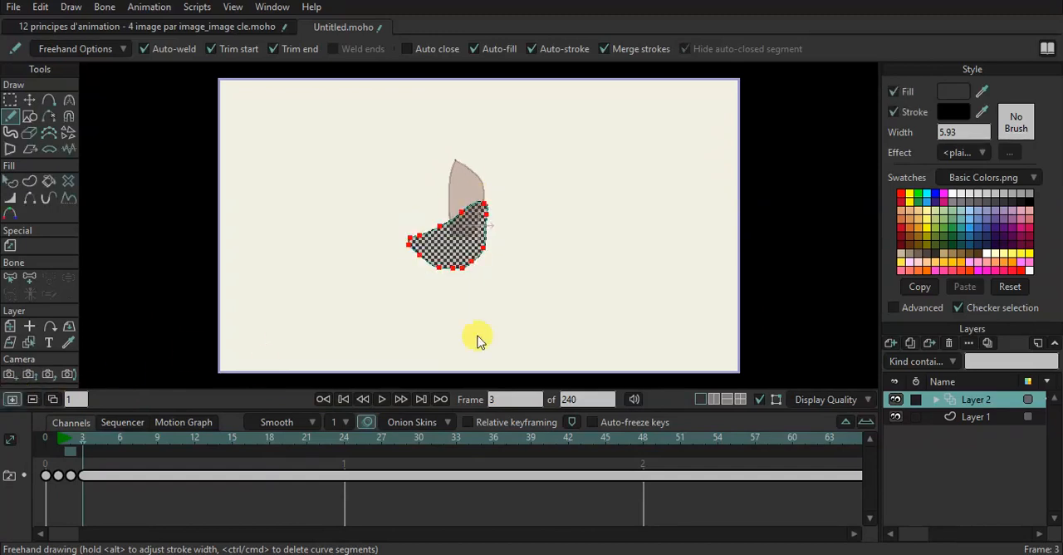
Draw a mushroom-like shape on frame 4 and a rounded shape near the bottom of the canvas on frame 5.
left_click_drag(483, 248, 414, 264)
mouse_move(471, 297)
left_mouse_down()
mouse_move(470, 241)
mouse_move(478, 248)
left_mouse_up()
left_click(11, 399)
mouse_move(453, 305)
left_mouse_down()
mouse_move(413, 316)
mouse_move(424, 359)
mouse_move(457, 305)
left_mouse_up()
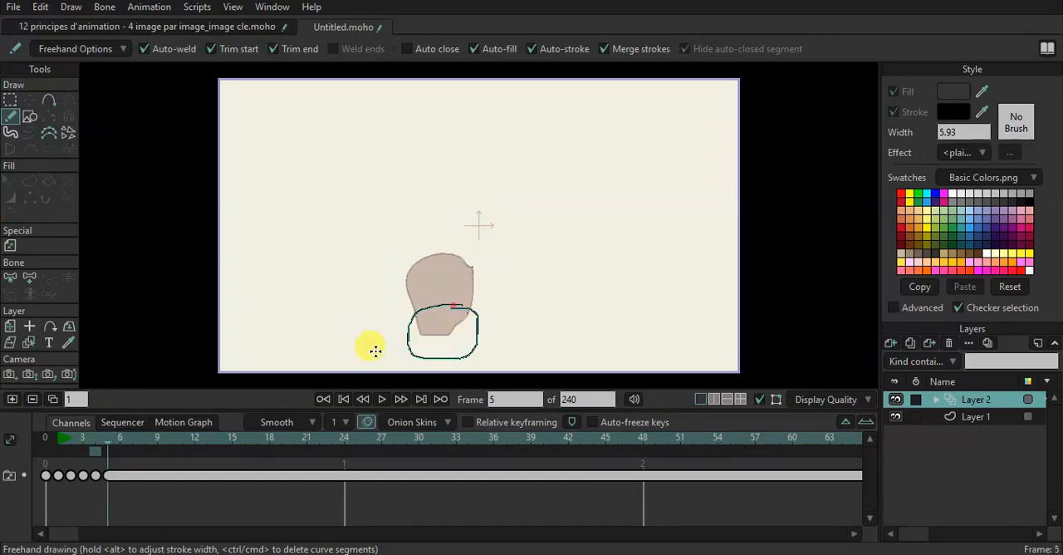
Draw a wide, flattened blob along the canvas's bottom edge on frame 6 and add an empty frame 7.
left_click(11, 399)
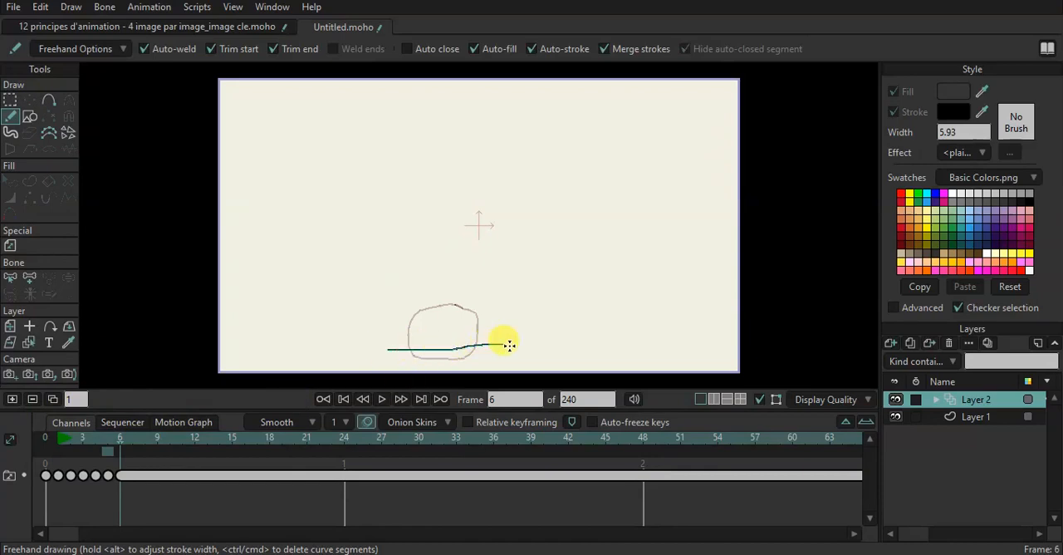
mouse_move(518, 368)
left_mouse_down()
mouse_move(372, 375)
mouse_move(356, 365)
mouse_move(379, 349)
left_mouse_up()
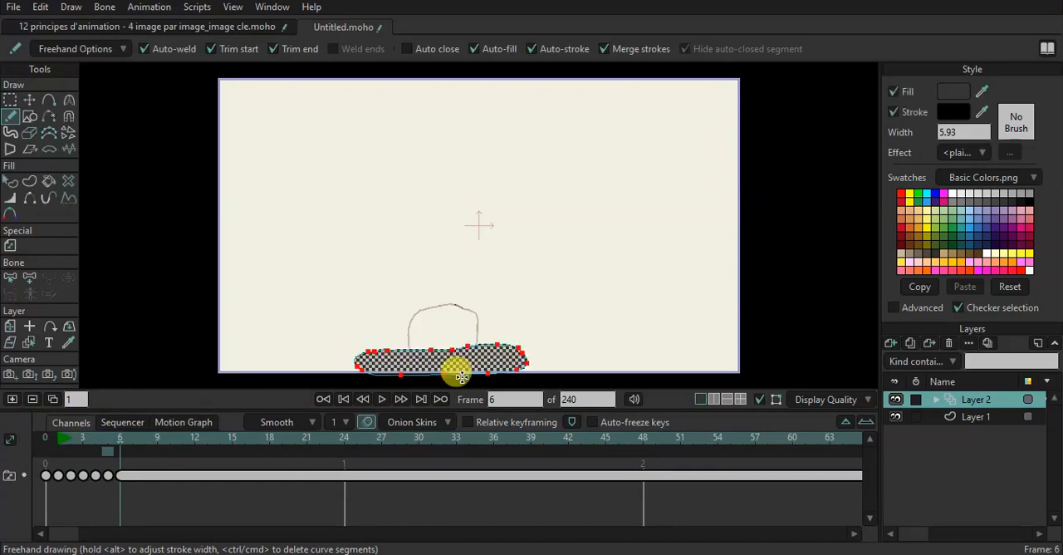
left_click(11, 400)
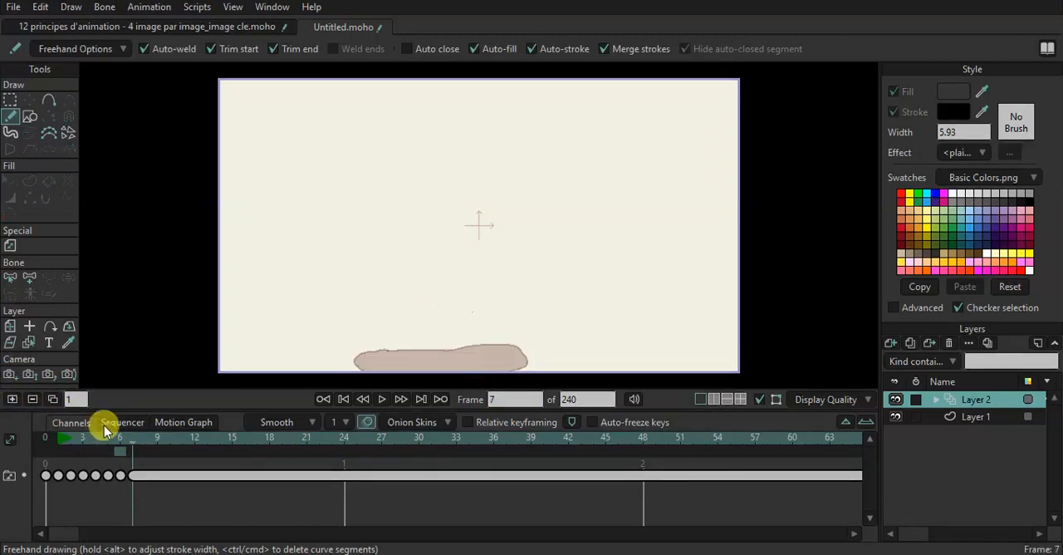
Turn off onion skins, play the falling-shape animation and scrub through to frame 7.
left_click_drag(125, 442, 82, 437)
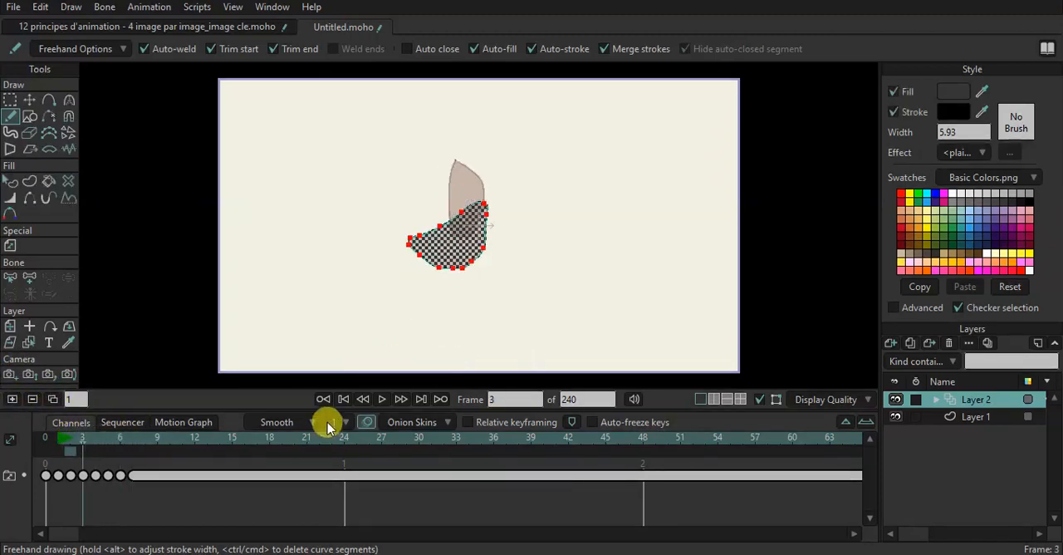
left_click(366, 422)
left_click_drag(80, 440, 62, 441)
key("space")
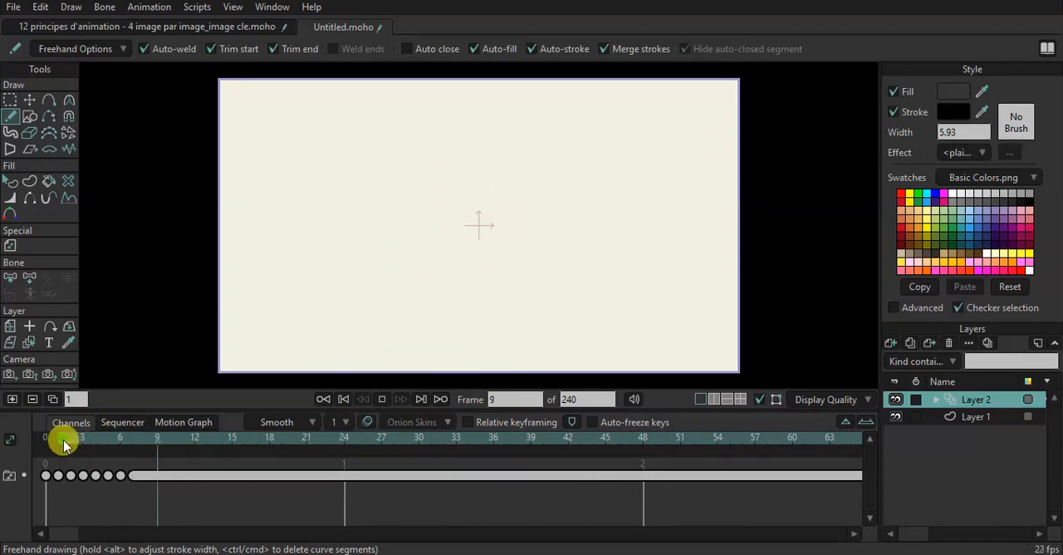
left_click(69, 444)
left_click_drag(69, 445, 129, 450)
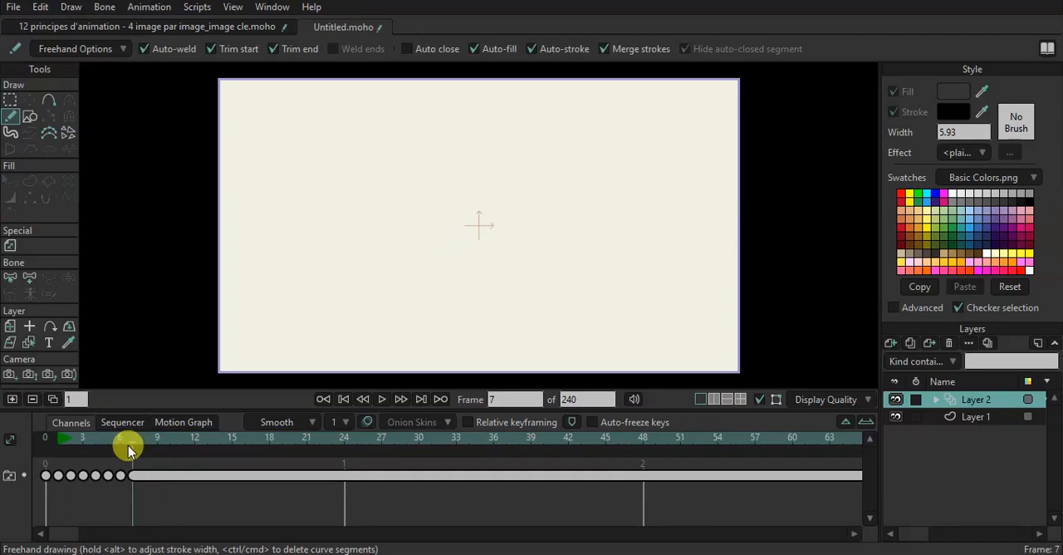
Move the key of the last, empty drawing to frame 45 and return to frame 0.
left_click(123, 475)
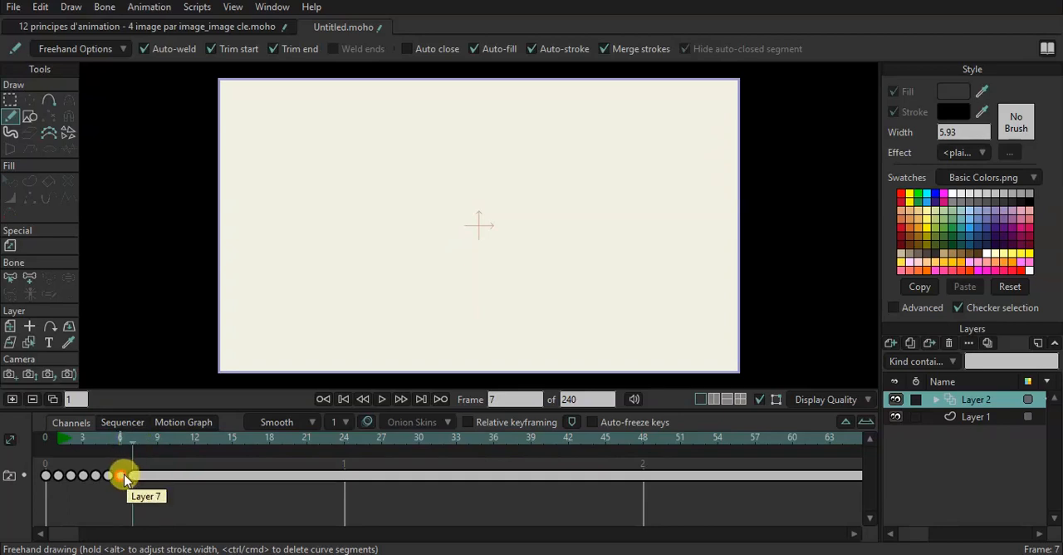
left_click_drag(128, 480, 600, 477)
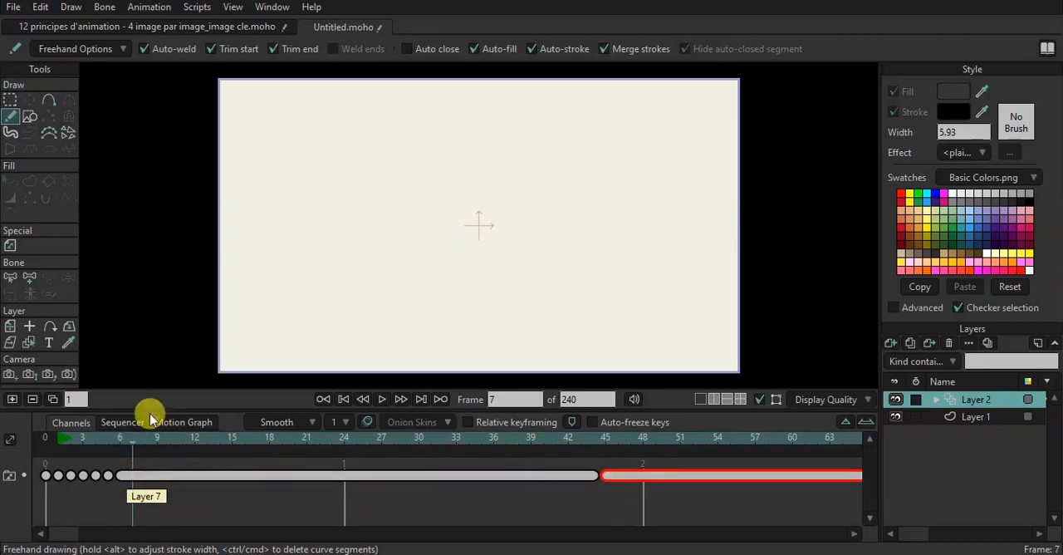
mouse_move(139, 440)
left_mouse_down()
mouse_move(203, 454)
mouse_move(36, 457)
left_mouse_up()
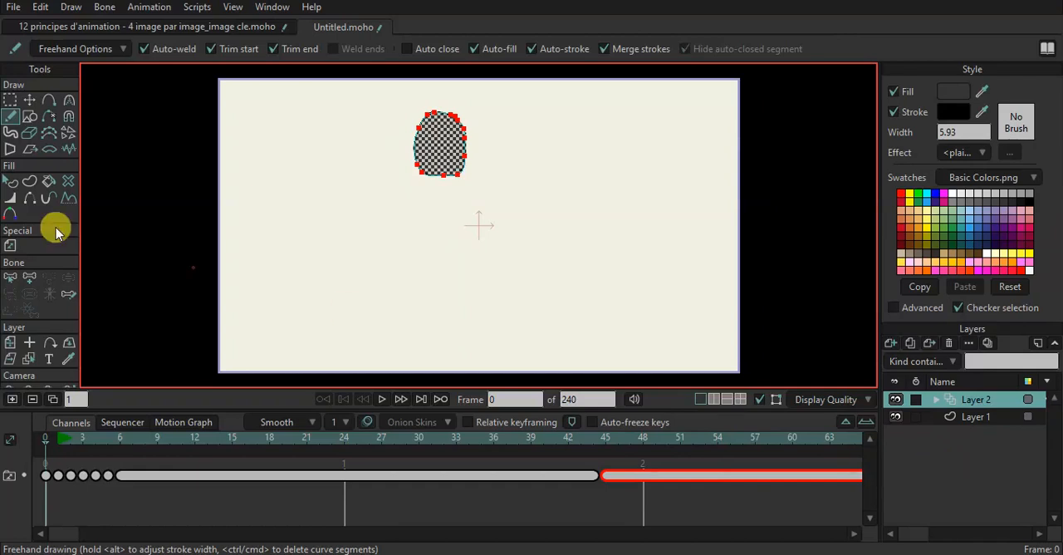
Deselect the frame 0 shape and play the animation.
left_click(9, 100)
left_click(10, 184)
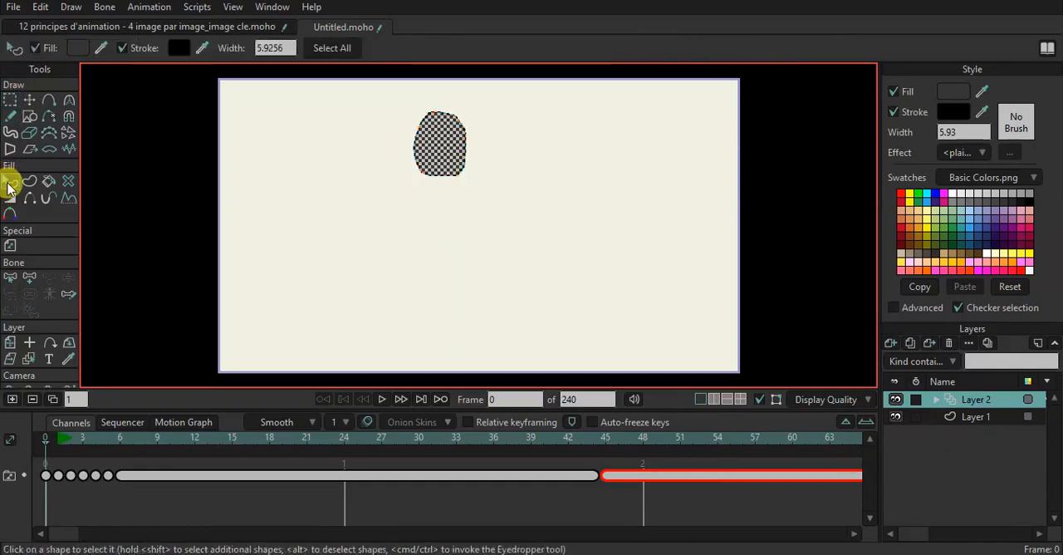
left_click(185, 188)
key("space")
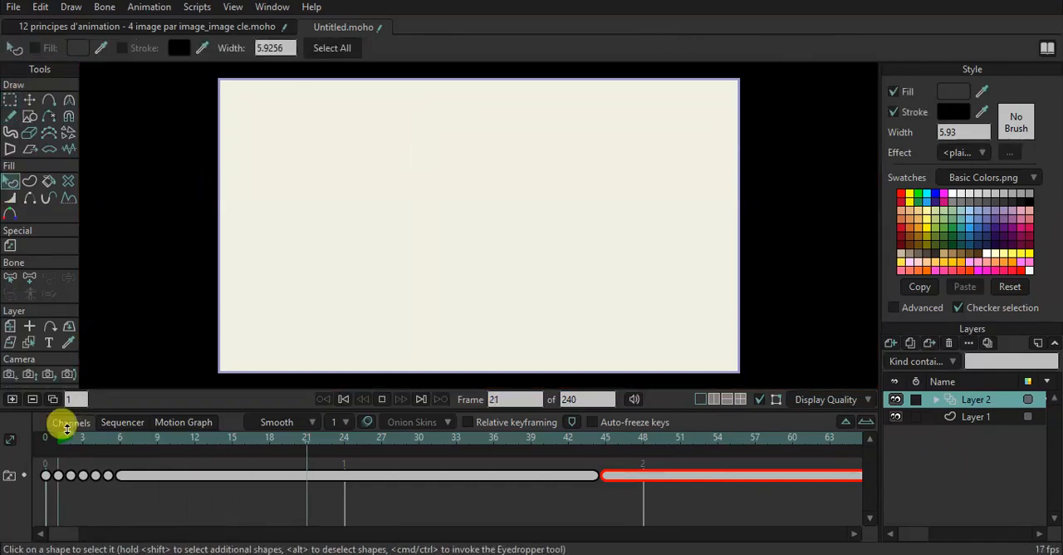
Set the playback end to frame 6, play the looped frames and scrub back to frame 2.
left_click(64, 440)
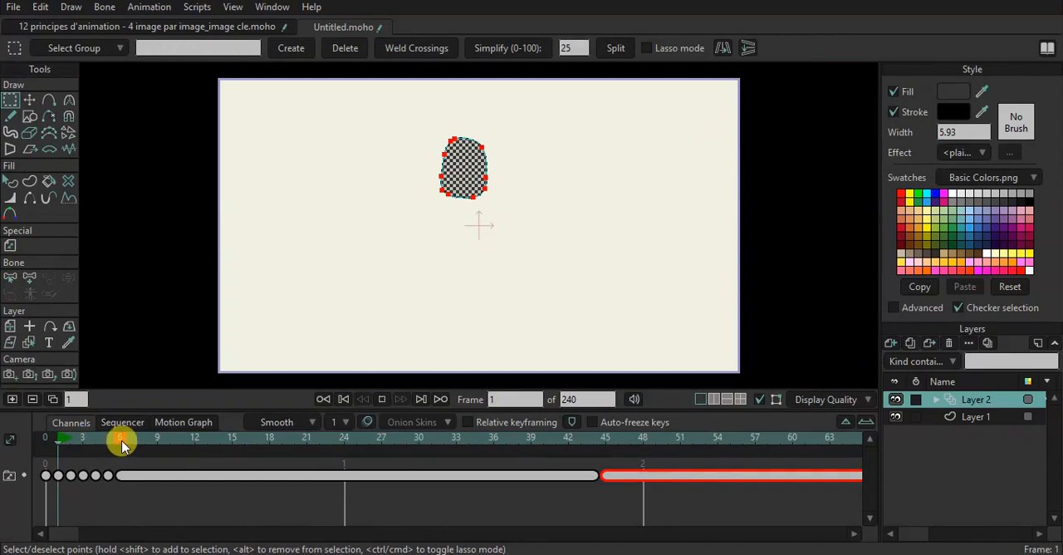
key("space")
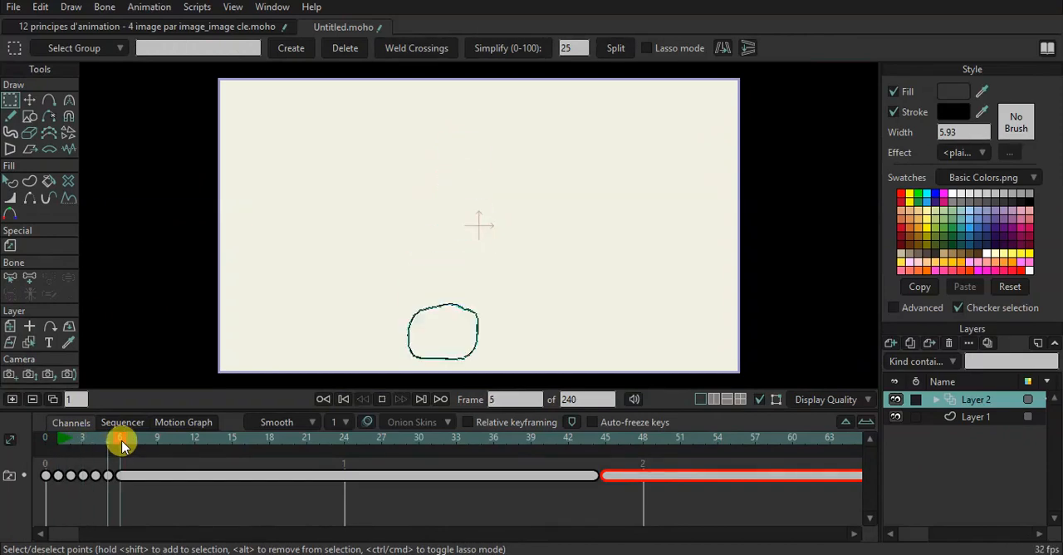
left_click(121, 445)
left_click_drag(121, 445, 65, 453)
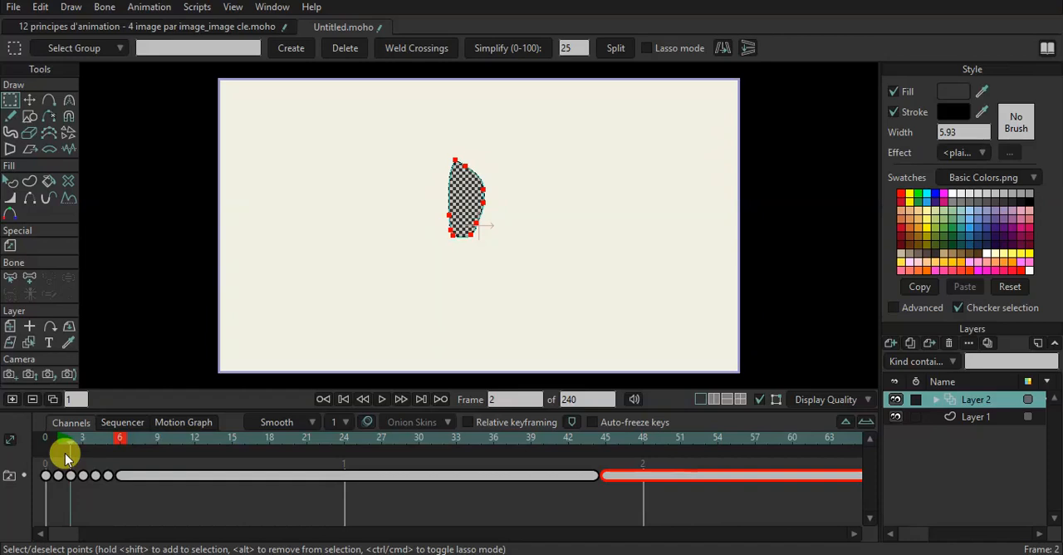
Close the Untitled.moho project and add a new vector layer below the PULU layer in the remaining character project.
left_click(305, 28)
left_click(564, 222)
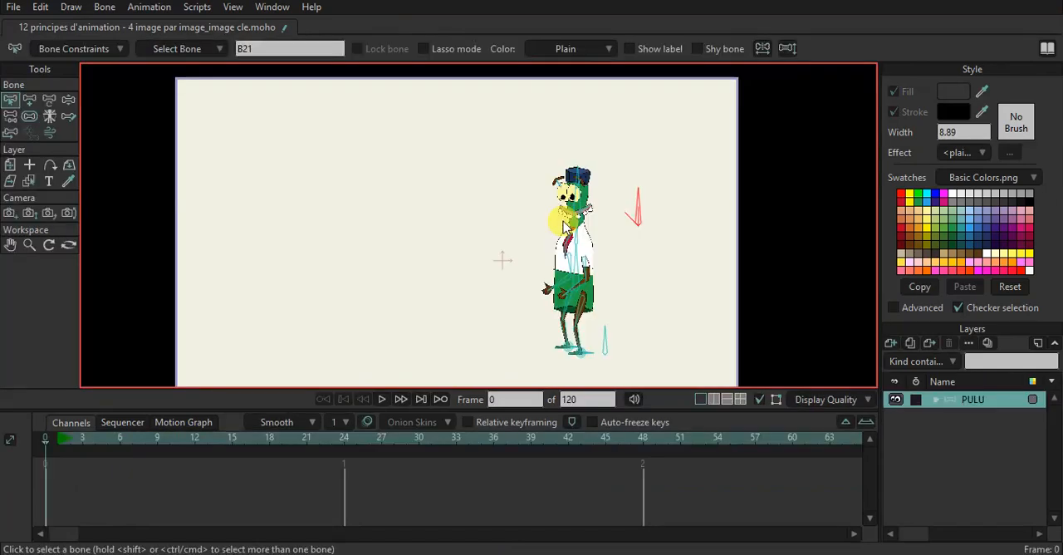
left_click(890, 343)
left_click(897, 357)
mouse_move(941, 403)
left_mouse_down()
mouse_move(951, 405)
mouse_move(947, 440)
left_mouse_up()
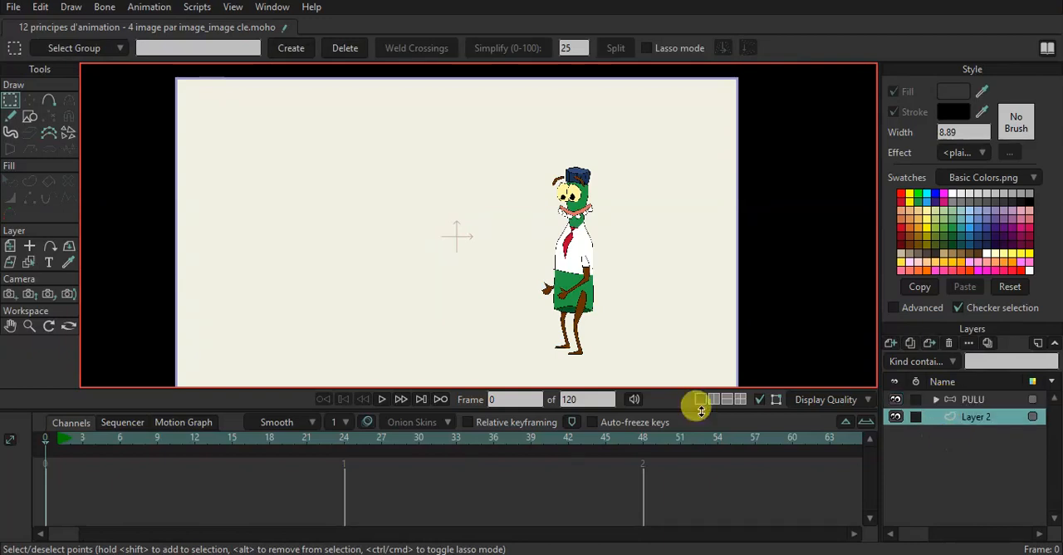
Draw two orange rectangles without strokes on Layer 2, one in each lower corner of the canvas with a gap between them.
left_click(29, 117)
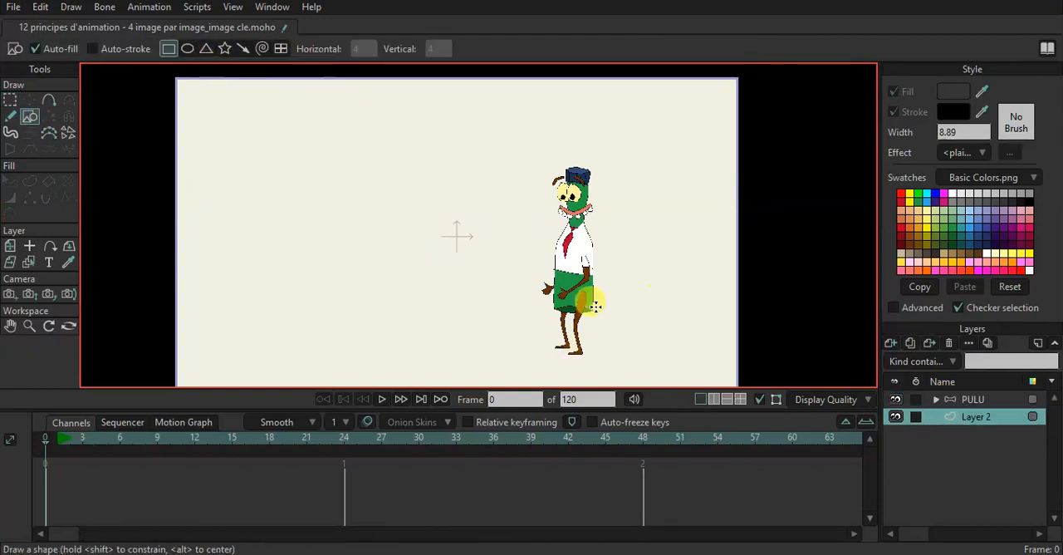
left_click(914, 232)
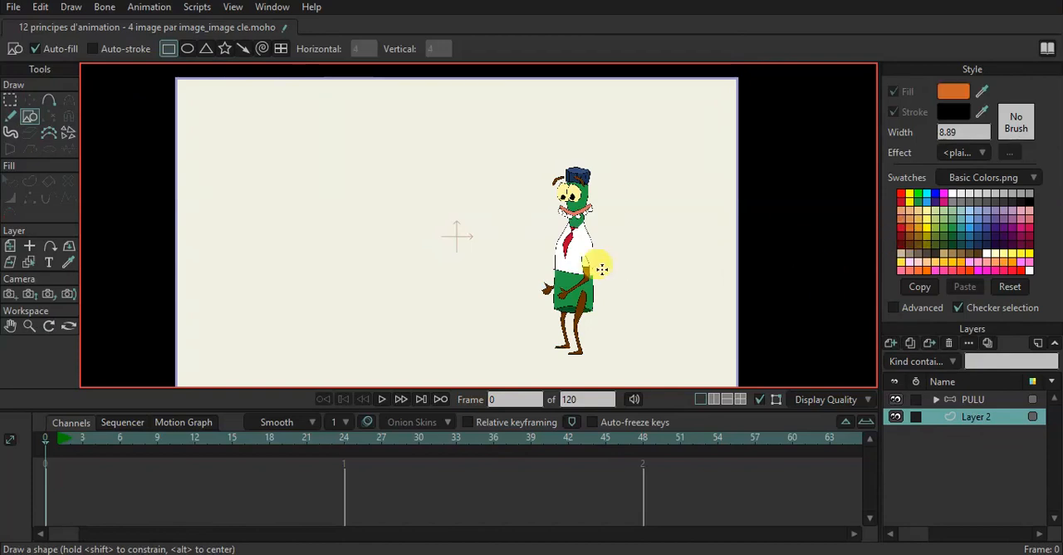
left_click_drag(540, 301, 800, 441)
left_click_drag(143, 285, 294, 417)
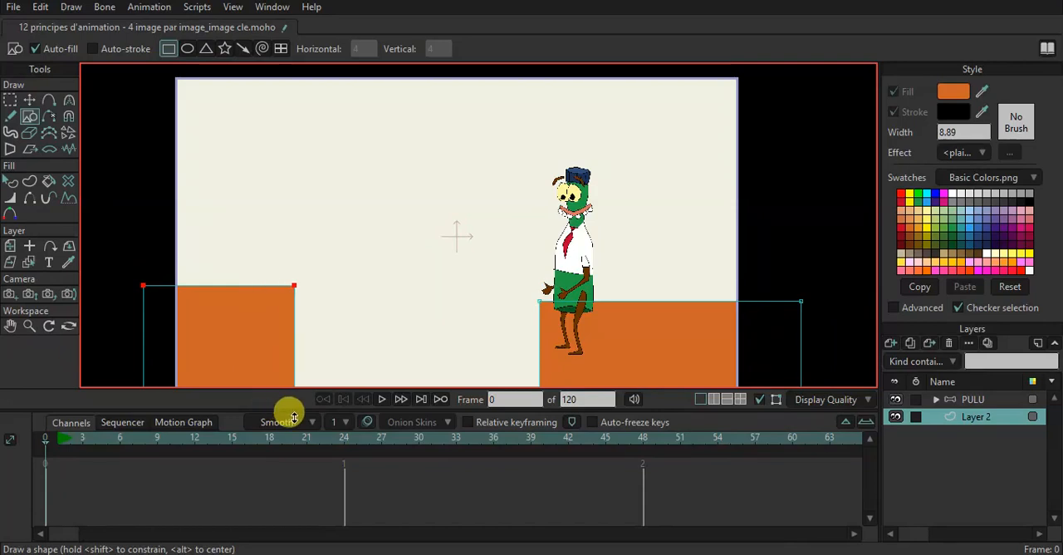
Move the two orange rectangles with Transform Points so their top edges line up at the same height.
left_click(29, 99)
mouse_move(212, 339)
left_mouse_down()
mouse_move(216, 351)
mouse_move(209, 340)
left_mouse_up()
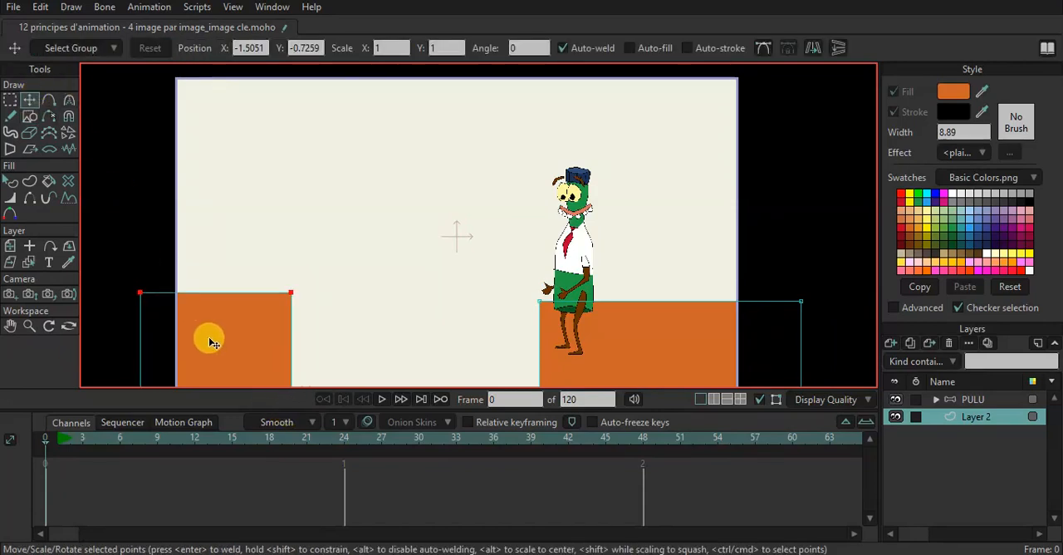
left_click_drag(654, 362, 654, 352)
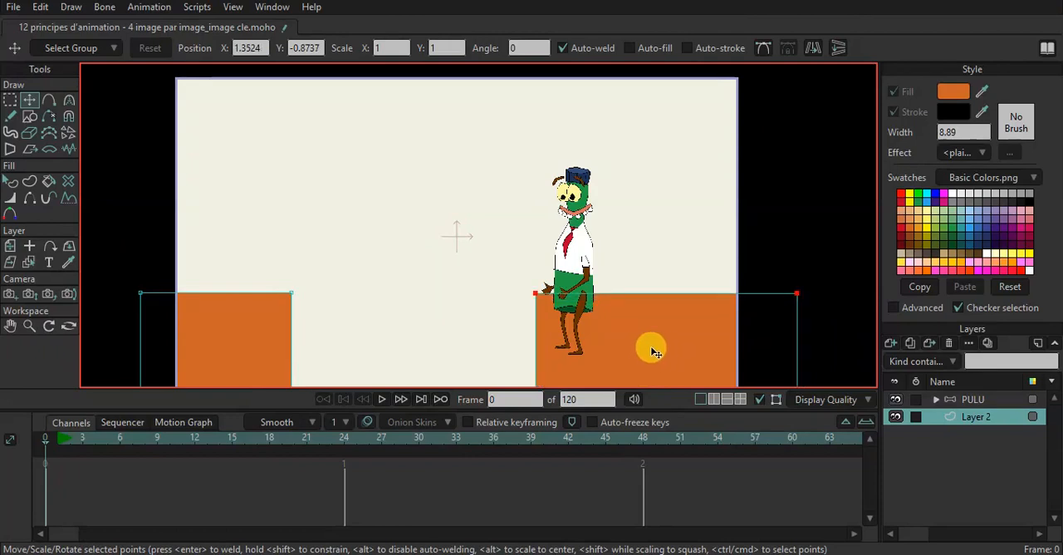
Lower both orange rectangles on Layer 2 slightly, keeping their top edges level.
left_click(968, 399)
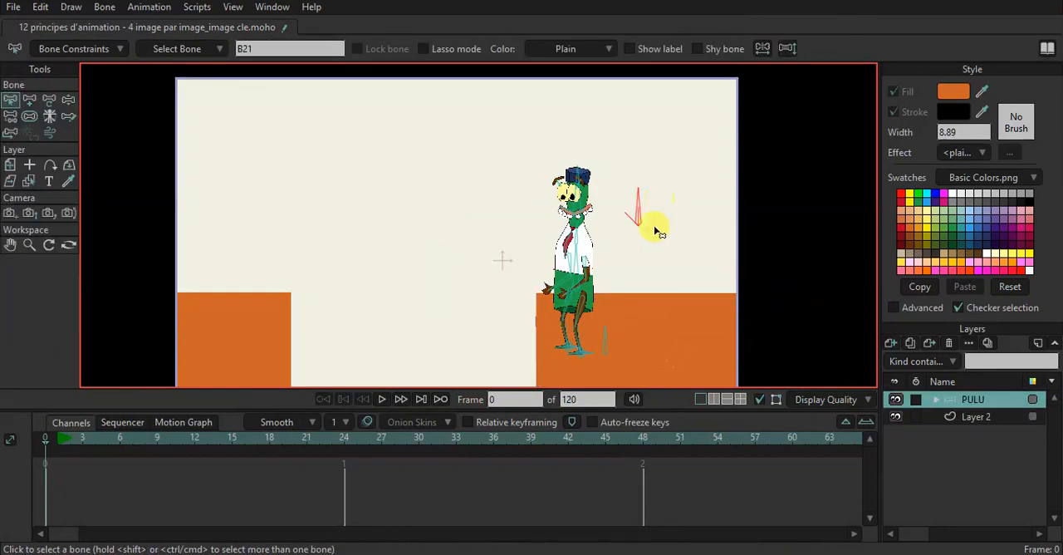
left_click(990, 422)
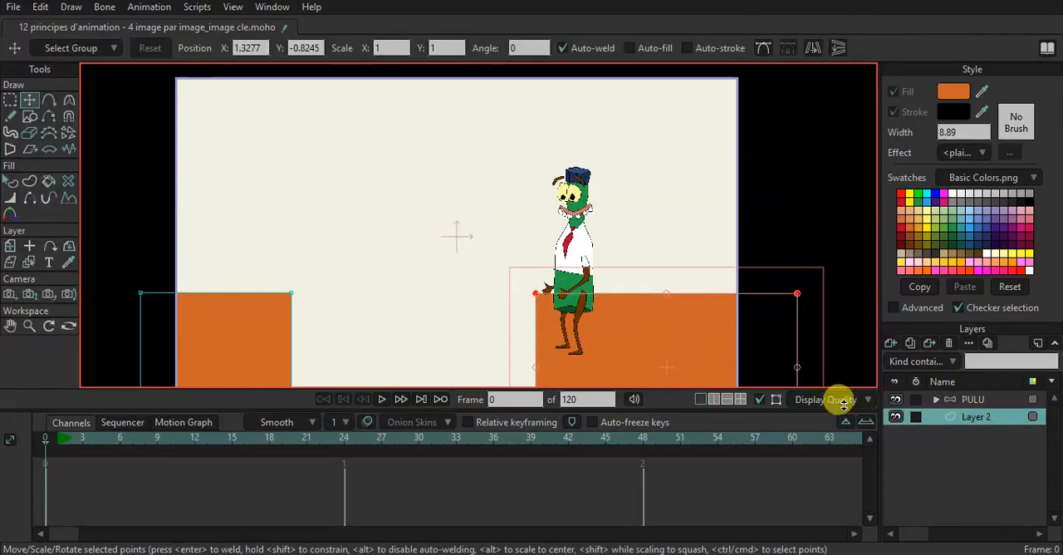
left_click(253, 329)
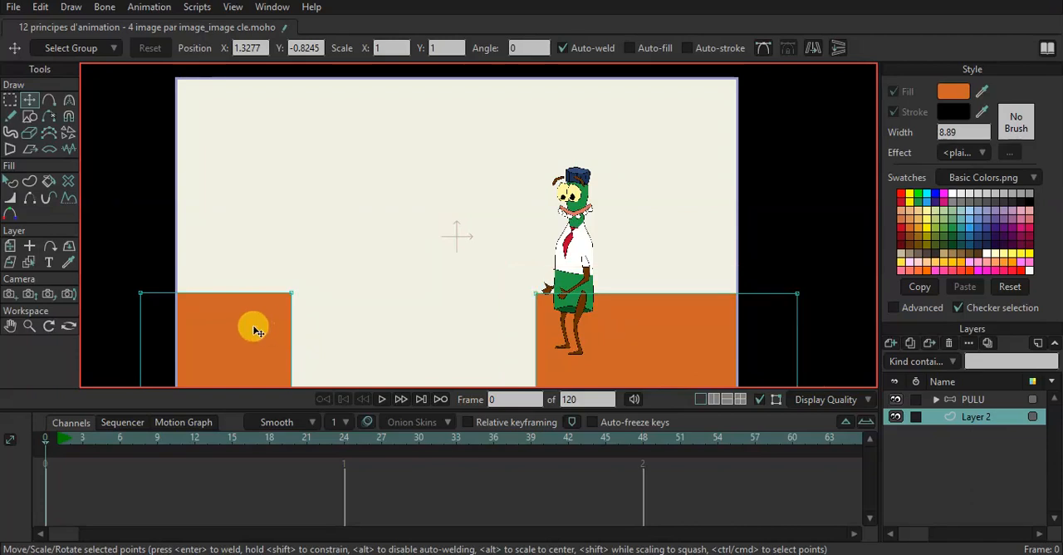
left_click_drag(254, 321, 255, 348)
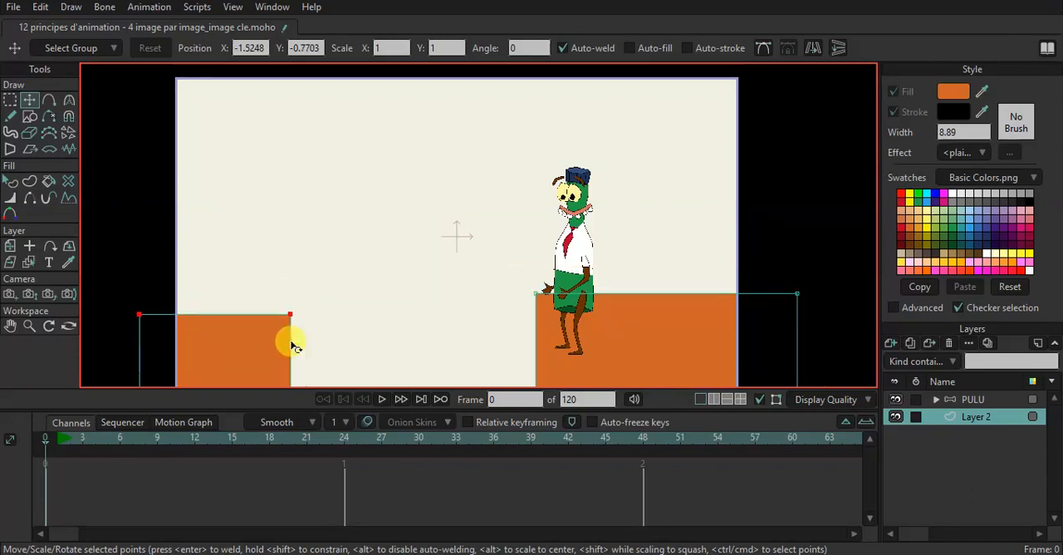
left_click_drag(644, 334, 647, 352)
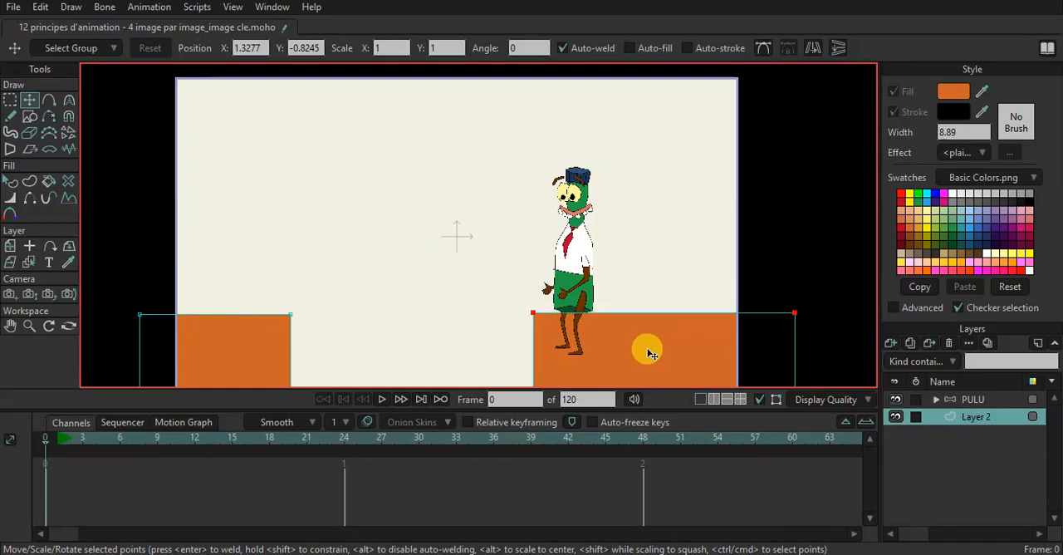
Move the entire PULU layer up and right over the right-hand orange block, to about X 0.39, Y 0.01.
left_click(977, 400)
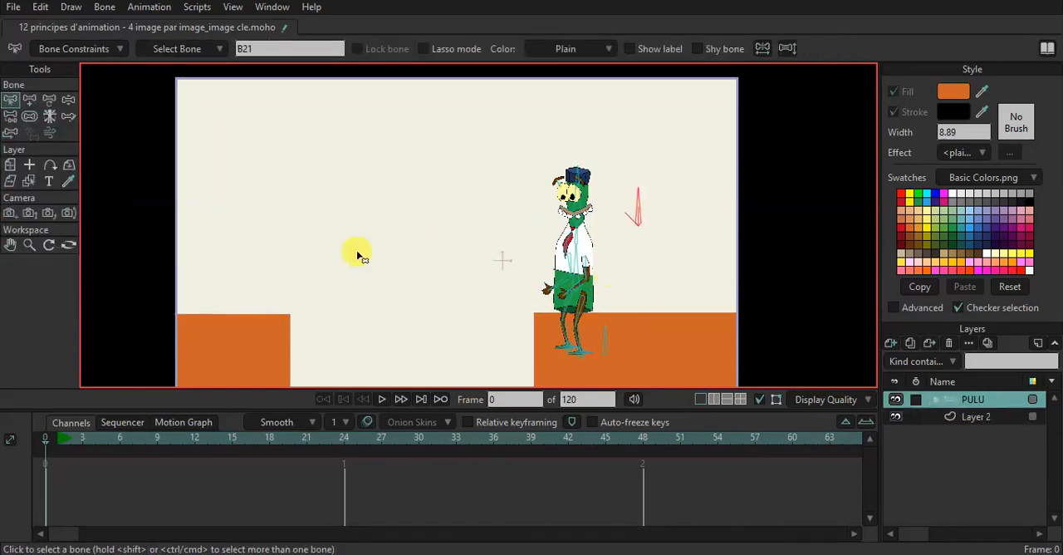
left_click(10, 165)
left_click_drag(565, 268, 592, 237)
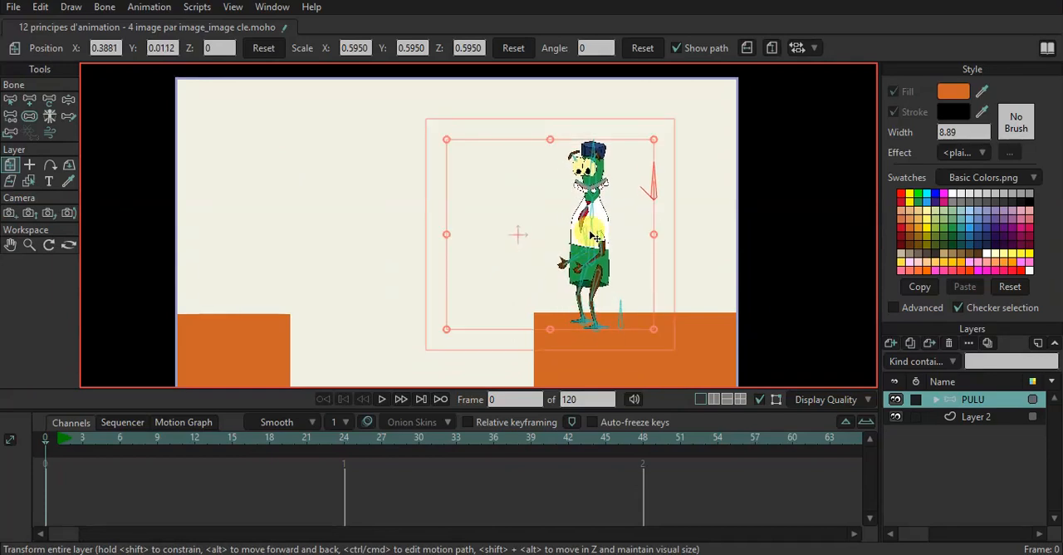
Scale the PULU layer down to 0.49 and reposition it on the right-hand orange platform, at about X 0.52, Y -0.09.
left_click_drag(654, 139, 619, 168)
left_click(597, 215)
left_click_drag(596, 212, 597, 224)
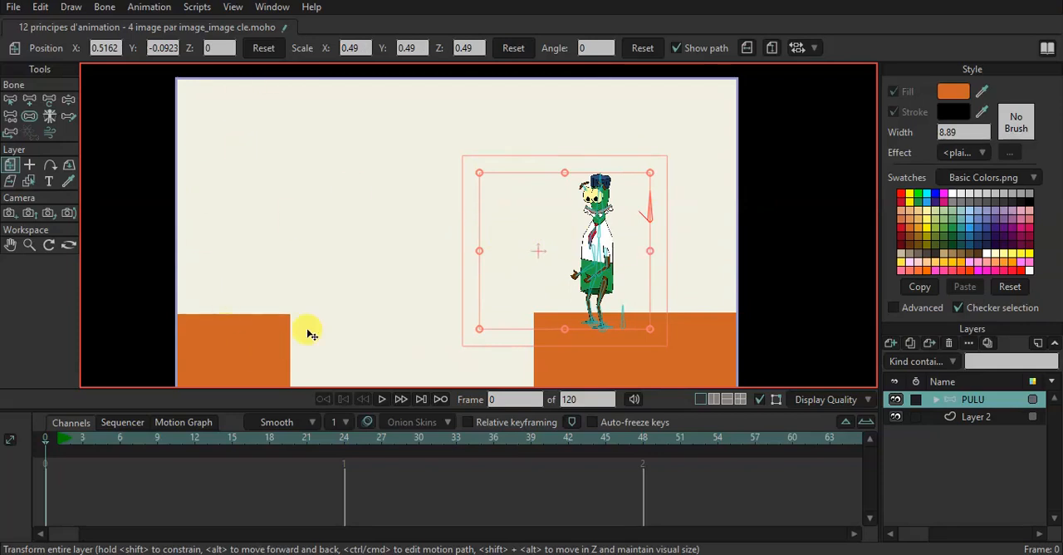
Shift the left-hand orange rectangle on Layer 2 to the right with Transform Points, narrowing the gap between the platforms.
left_click(965, 418)
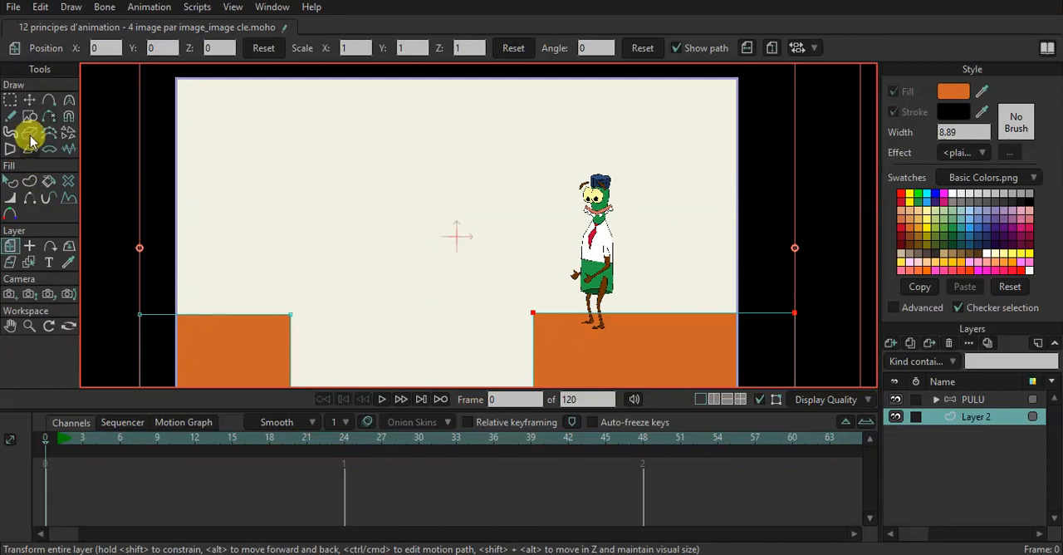
left_click(29, 100)
left_click(208, 333)
left_click_drag(219, 341, 255, 339)
left_click_drag(323, 376, 298, 372)
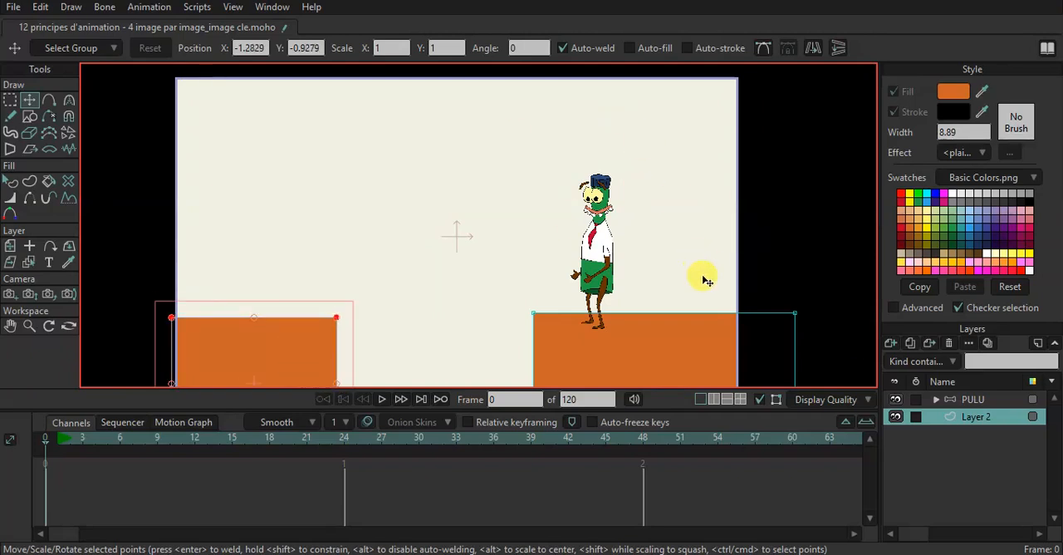
Key the PULU character's standing start pose at frame 1 with Manipulate Bones.
left_click(973, 402)
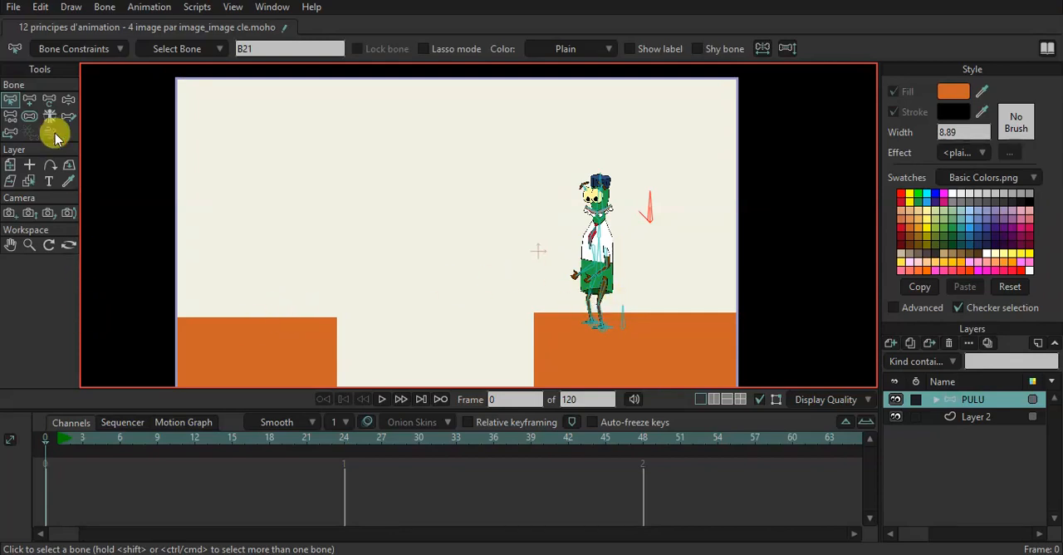
left_click(68, 99)
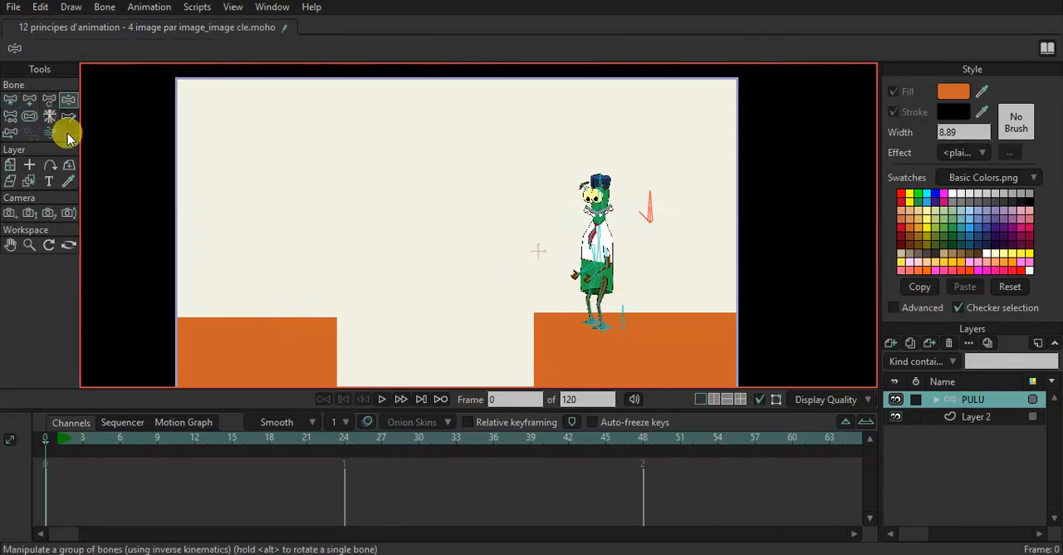
left_click(57, 444)
mouse_move(612, 297)
left_mouse_down()
mouse_move(625, 323)
mouse_move(630, 305)
left_mouse_up()
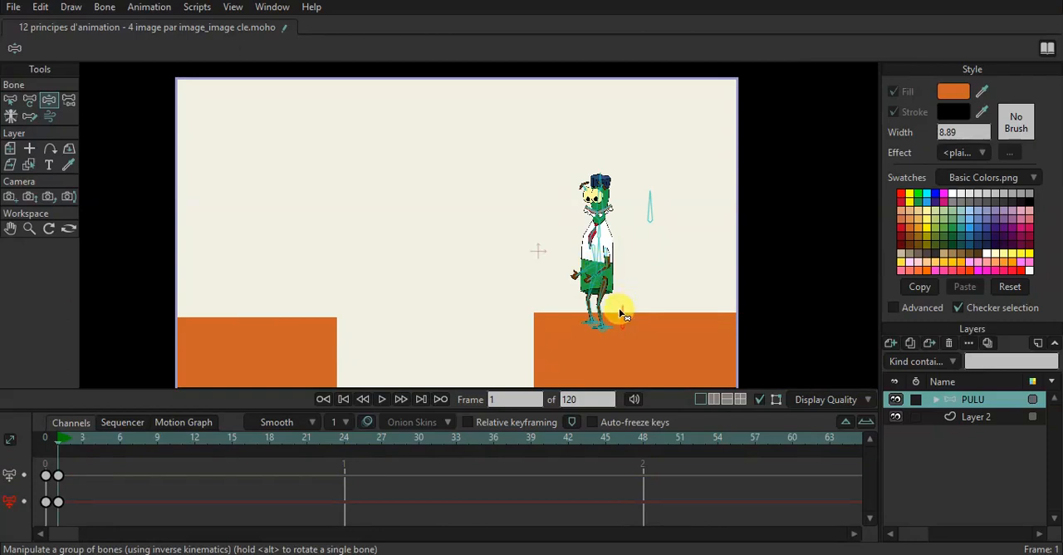
At frame 3, shift the character toward the platform edge and pose it crouching forward with bent knees and arms swung back.
left_click(82, 439)
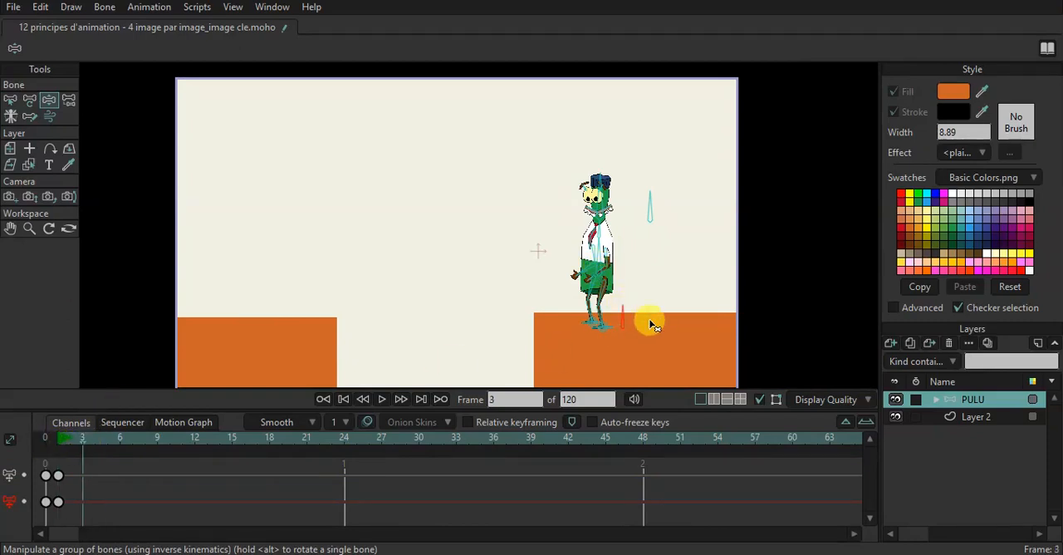
left_click_drag(623, 310, 596, 327)
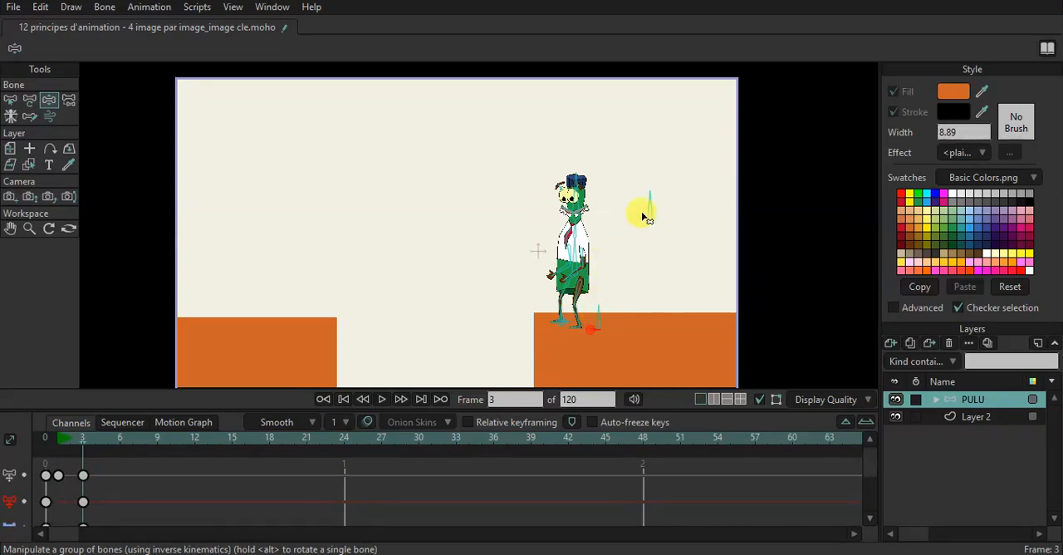
left_click(573, 271)
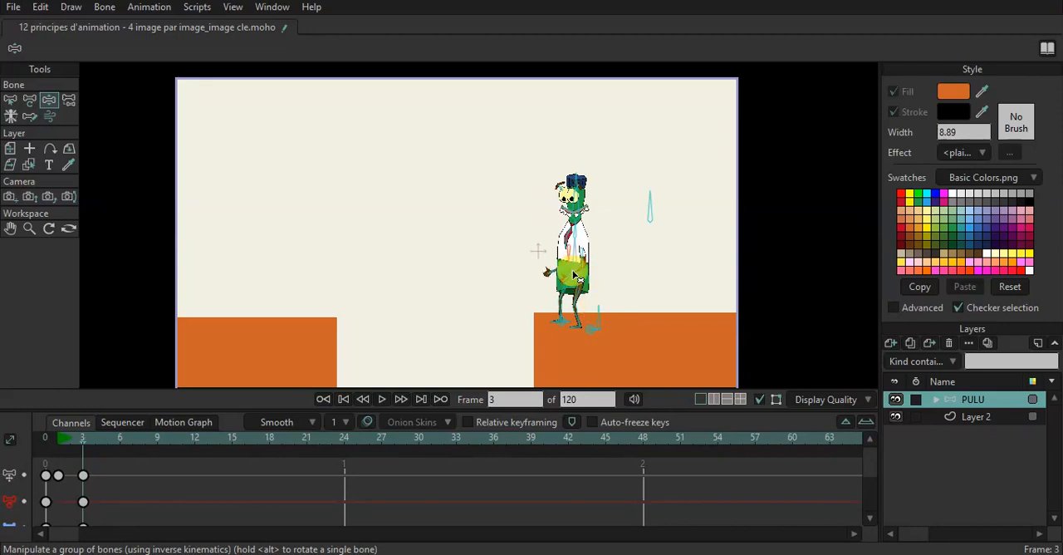
left_click_drag(574, 262, 566, 204)
scroll(588, 298, "up", 3)
scroll(554, 254, "down", 4)
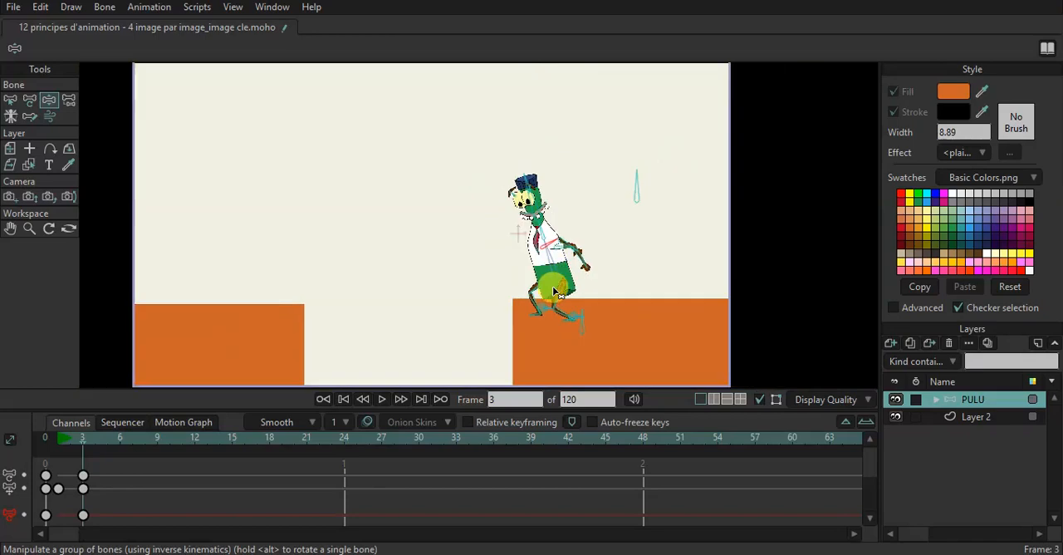
scroll(553, 290, "down", 1)
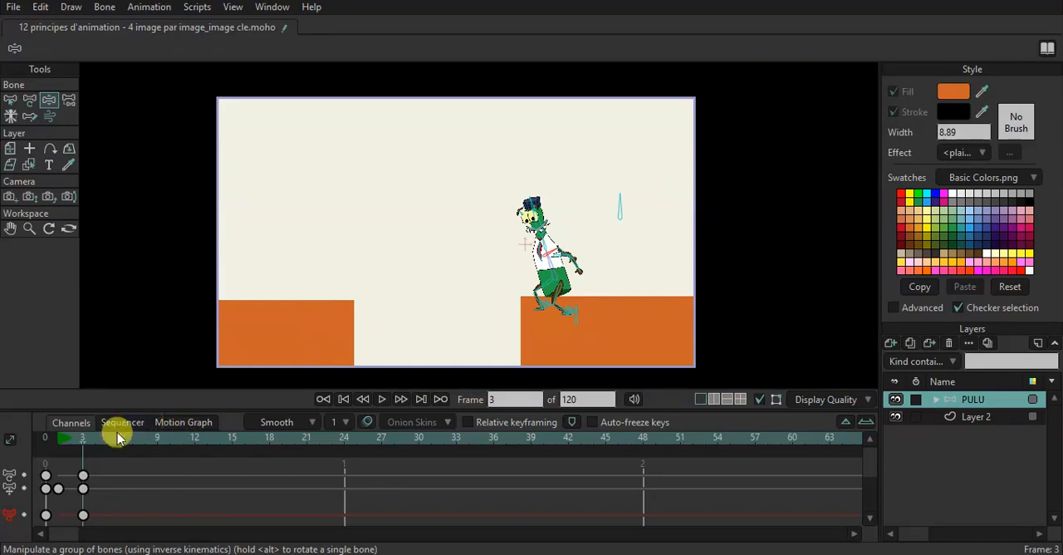
Compare the character's standing pose at frame 1 with its crouched pose at frame 3.
left_click(55, 444)
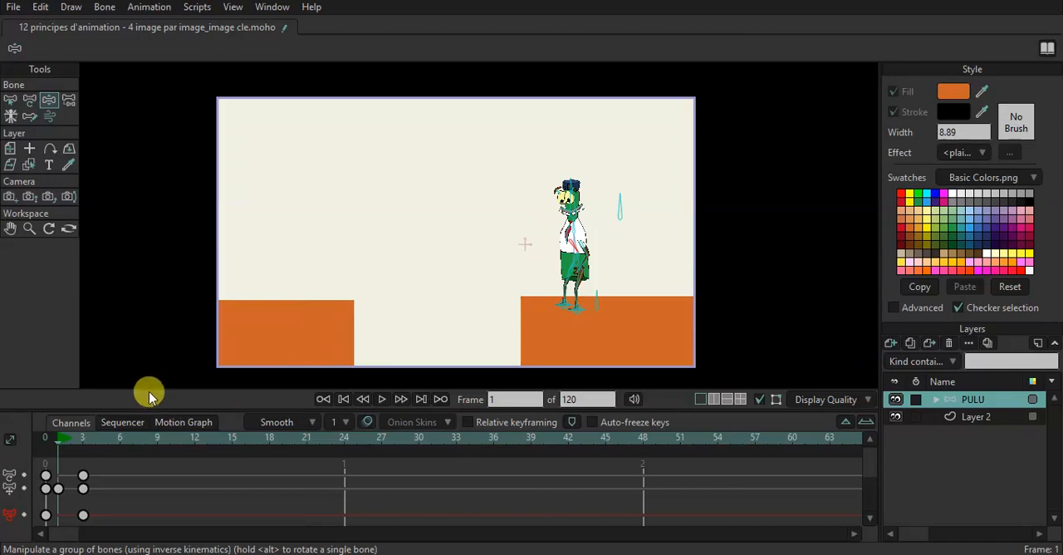
left_click(75, 443)
left_click(84, 449)
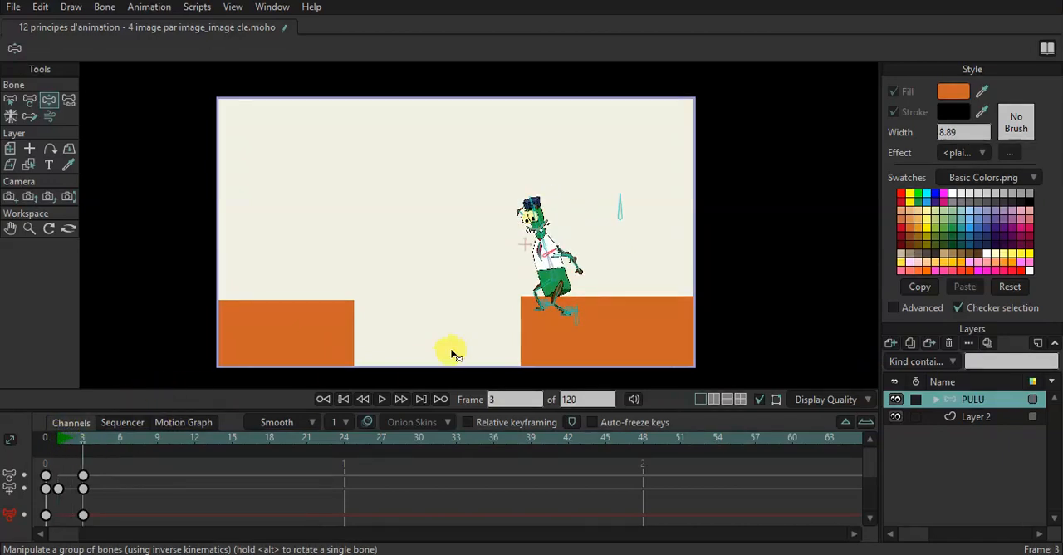
left_click_drag(557, 260, 568, 260)
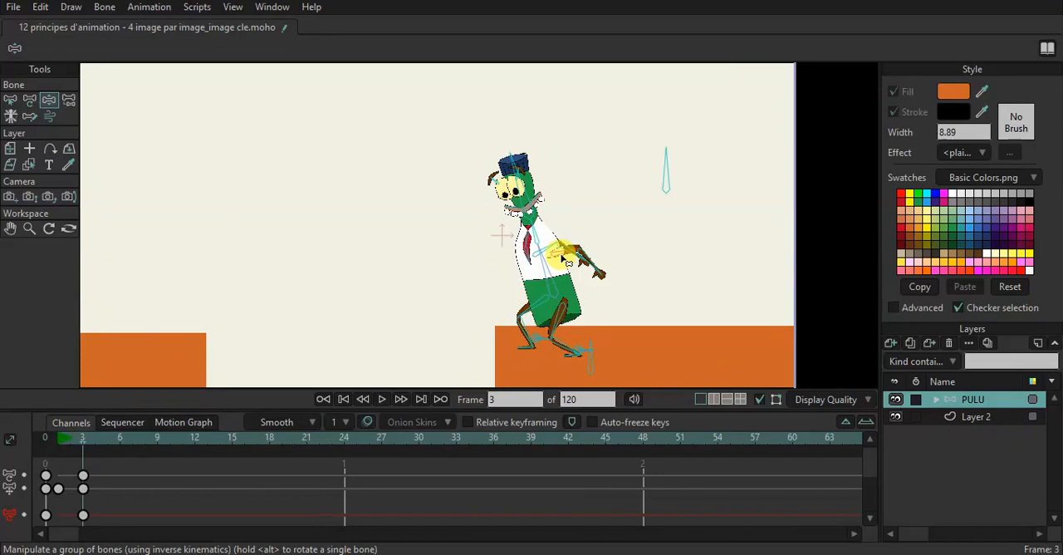
scroll(478, 299, "down", 3)
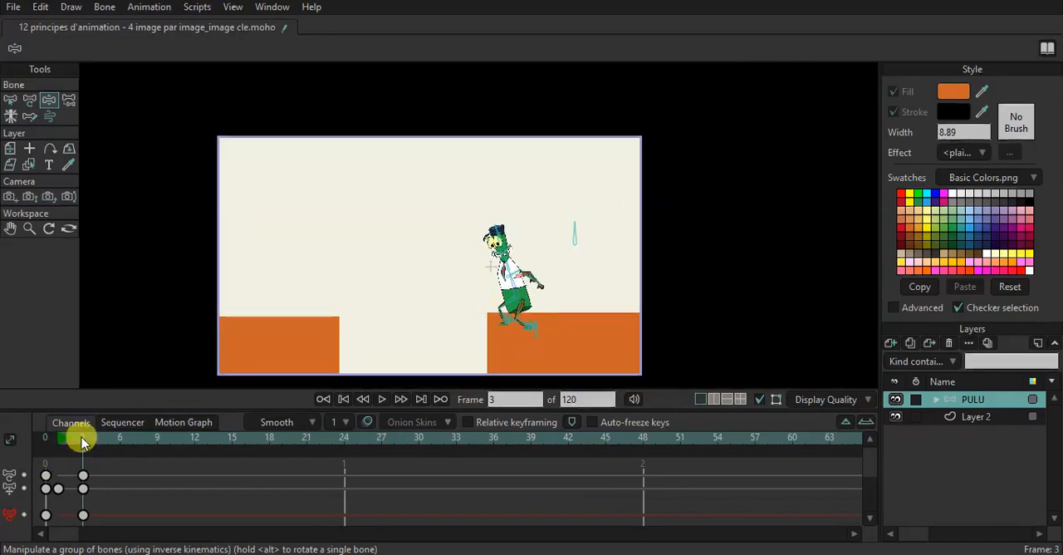
At frame 9, lift the character into mid-air above the gap and pose its torso and limbs with bent legs.
left_click_drag(84, 436, 159, 463)
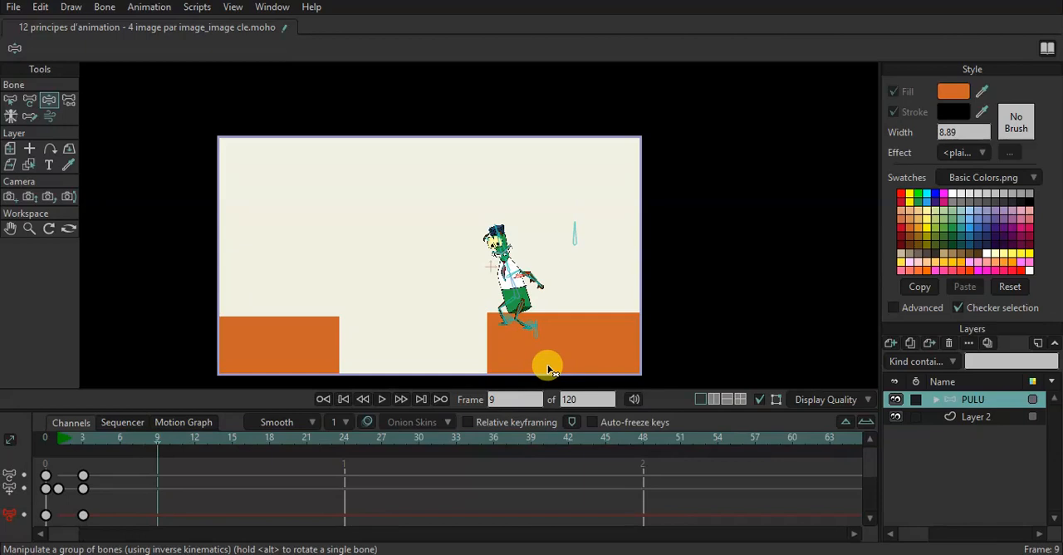
left_click_drag(539, 339, 445, 275)
left_click_drag(504, 318, 413, 238)
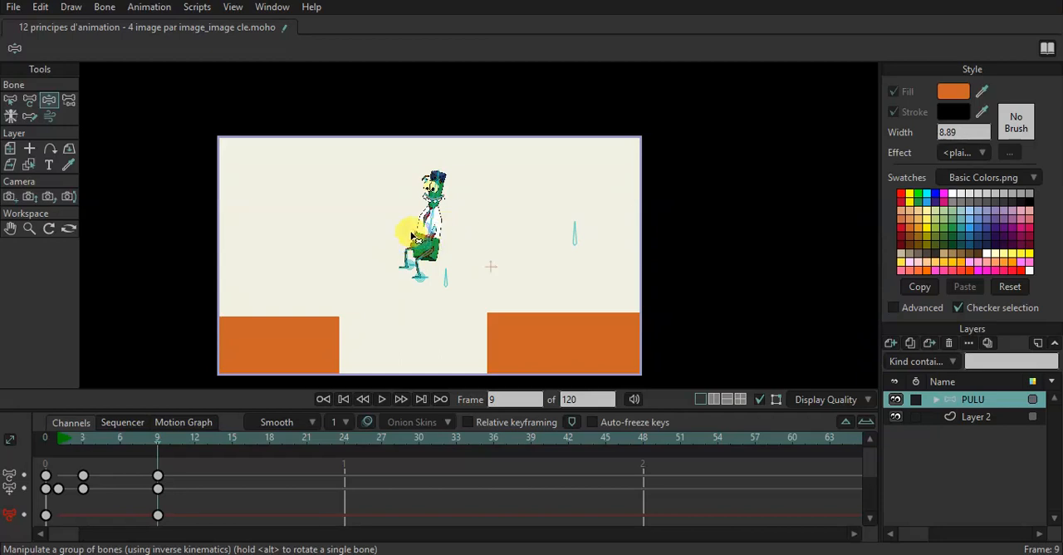
mouse_move(157, 441)
left_mouse_down()
mouse_move(88, 442)
mouse_move(158, 441)
left_mouse_up()
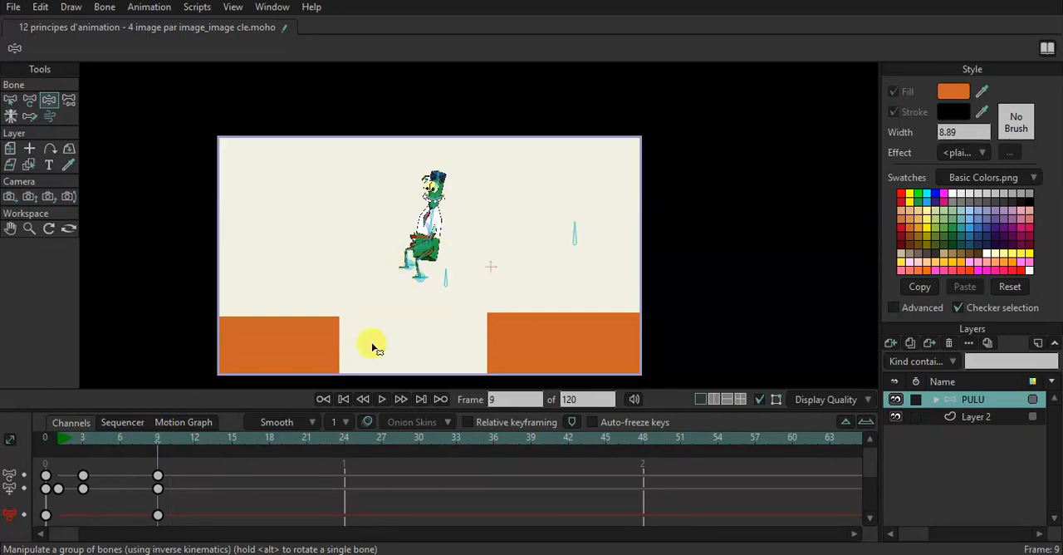
left_click_drag(448, 279, 432, 265)
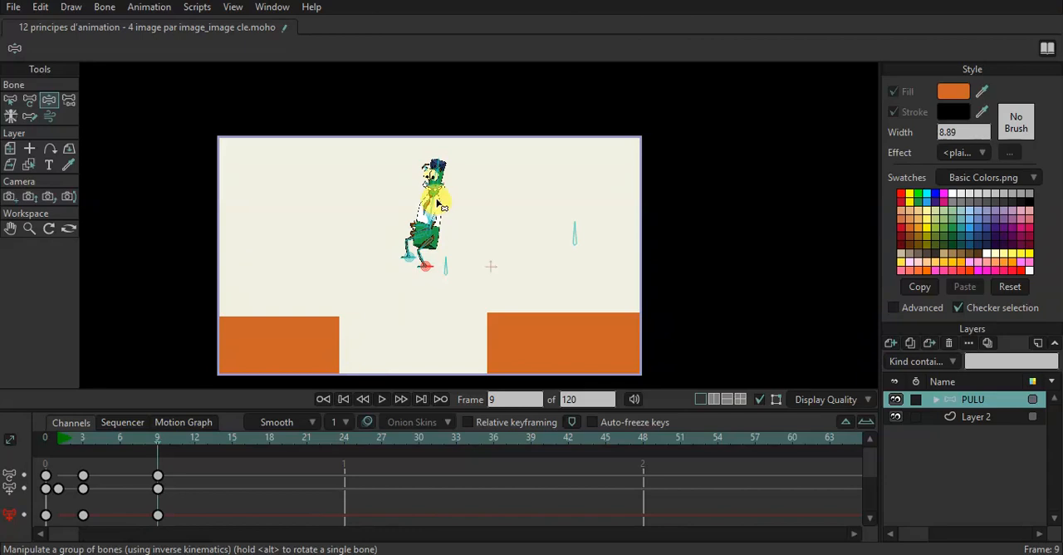
left_click_drag(437, 203, 434, 214)
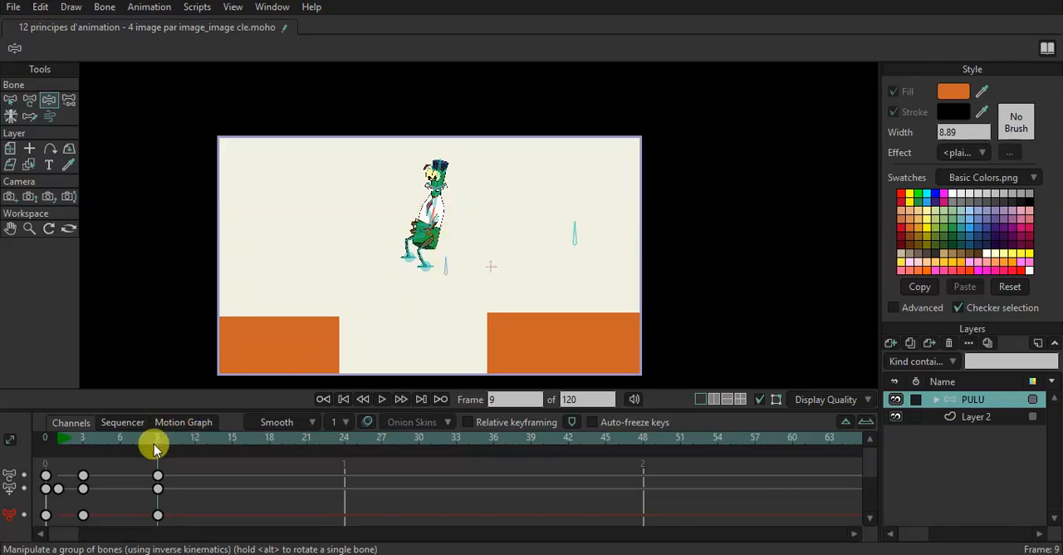
At frame 15, place the character on the left-hand platform in a crouched landing pose with its arms back.
left_click_drag(161, 443, 232, 447)
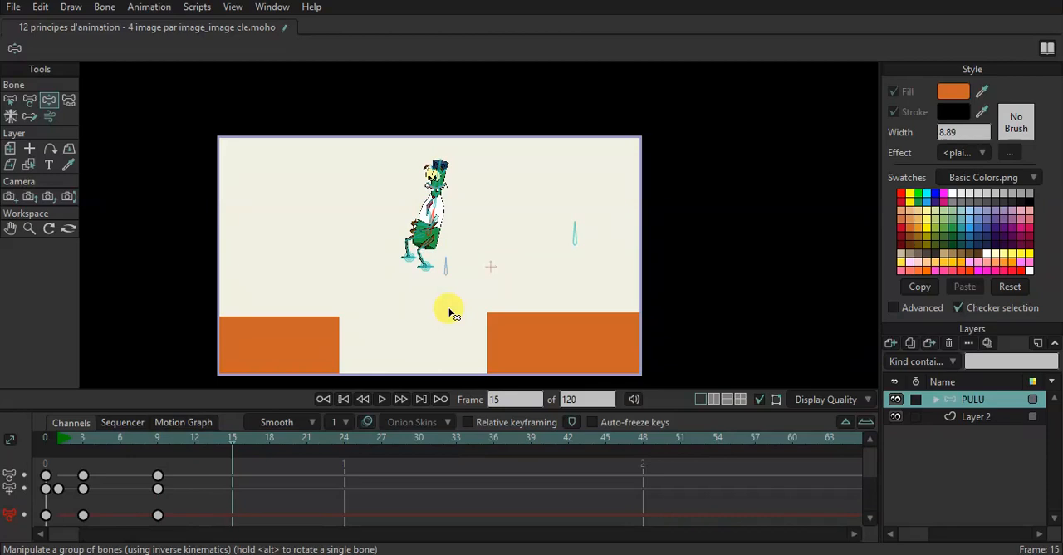
left_click_drag(447, 281, 308, 273)
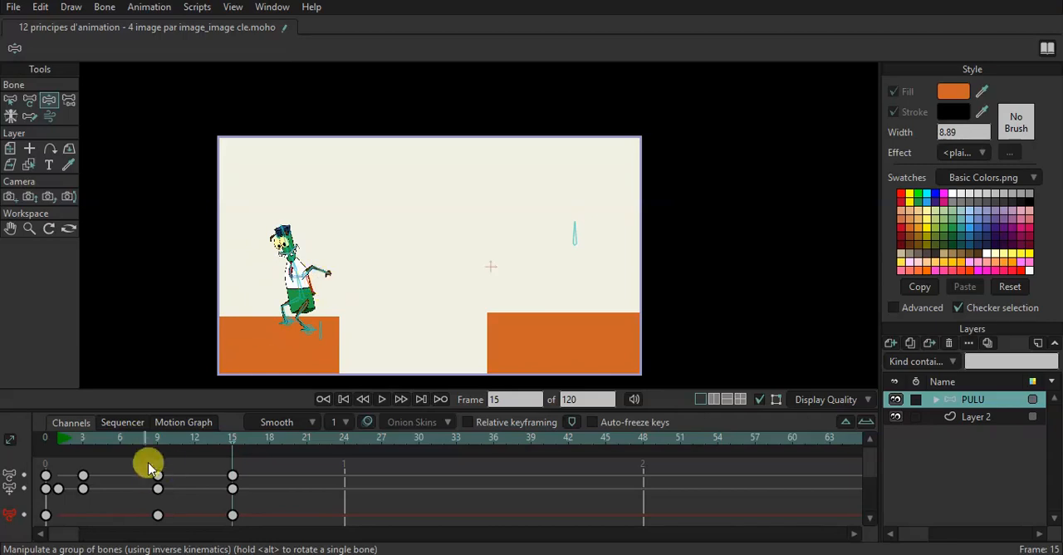
Scrub through the jump, set the playback end to frame 18 and play the animation.
left_click(91, 449)
left_click_drag(91, 449, 236, 455)
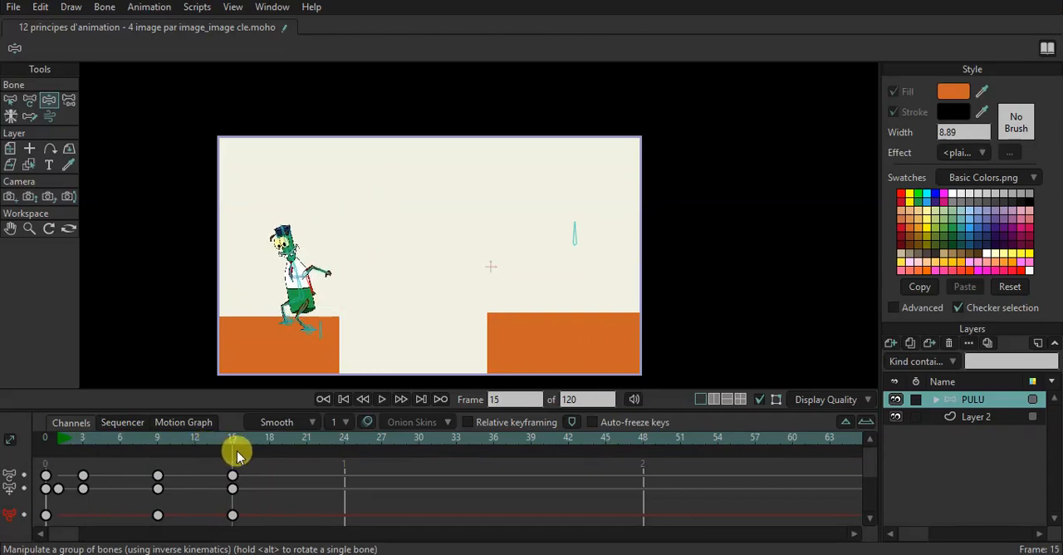
left_click_drag(237, 455, 58, 458)
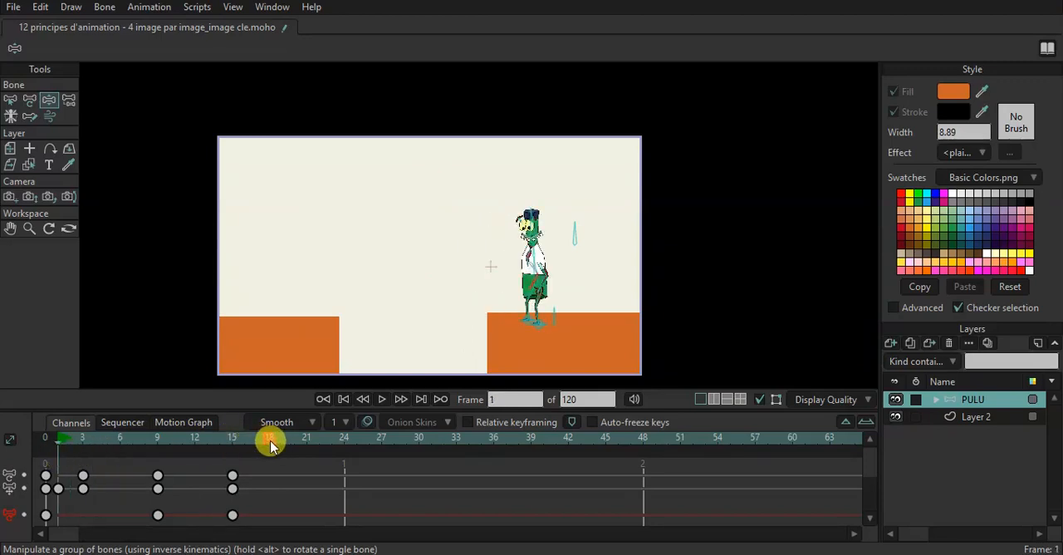
key("space")
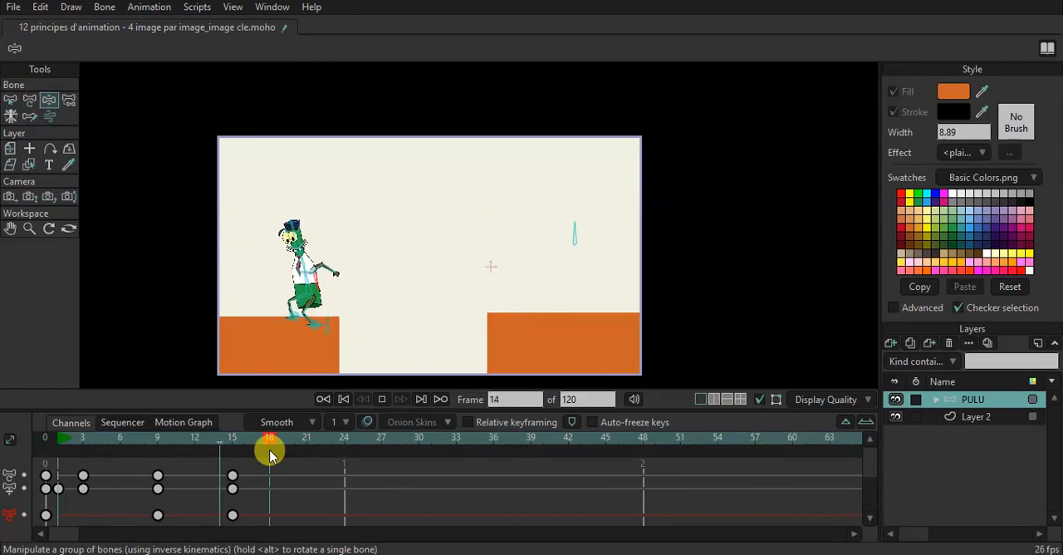
key("space")
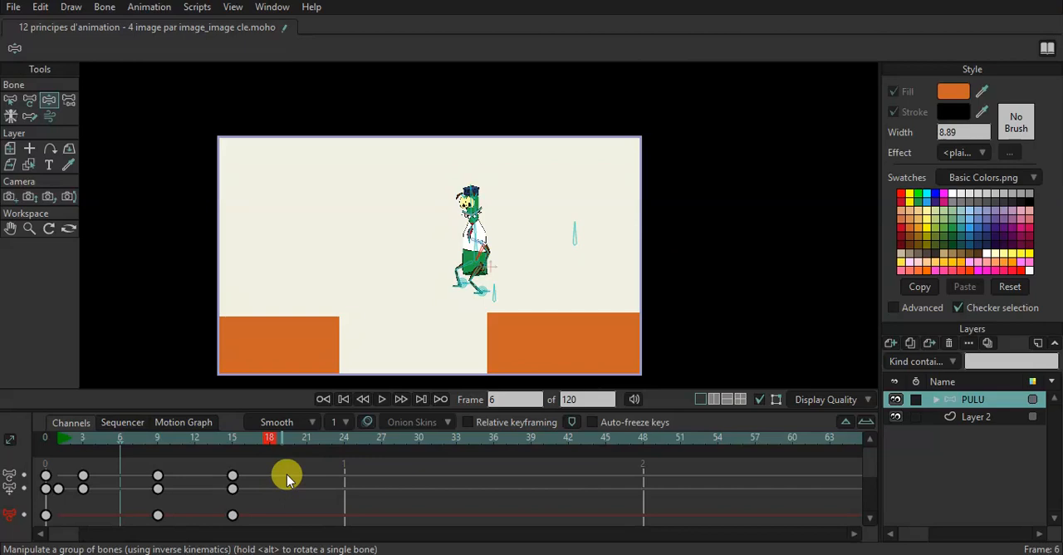
At frame 6, pose the character leaning forward toward the gap, with its arm reaching ahead and its legs trailing behind.
left_click(107, 444)
left_click(121, 446)
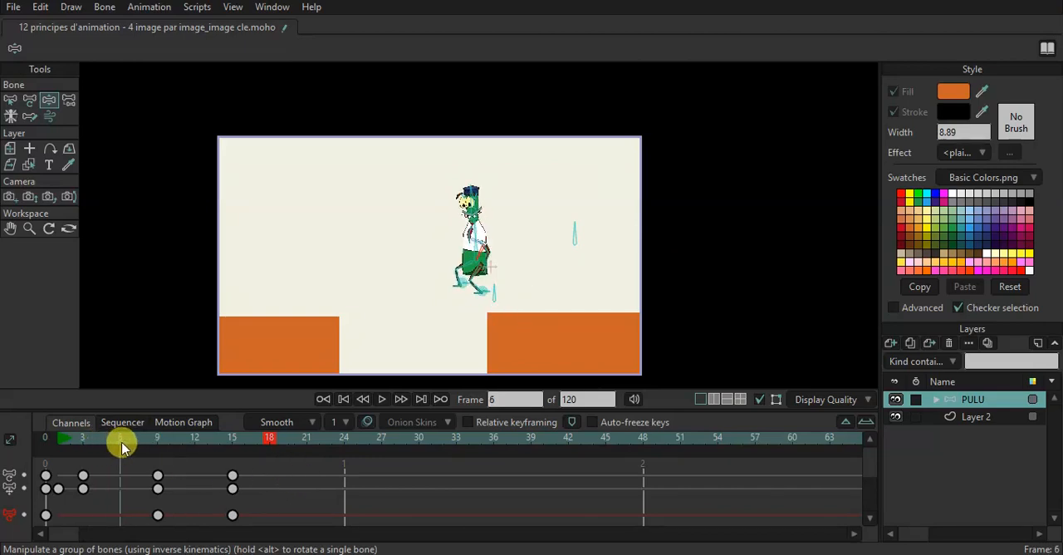
left_click_drag(487, 244, 442, 211)
left_click_drag(507, 307, 540, 293)
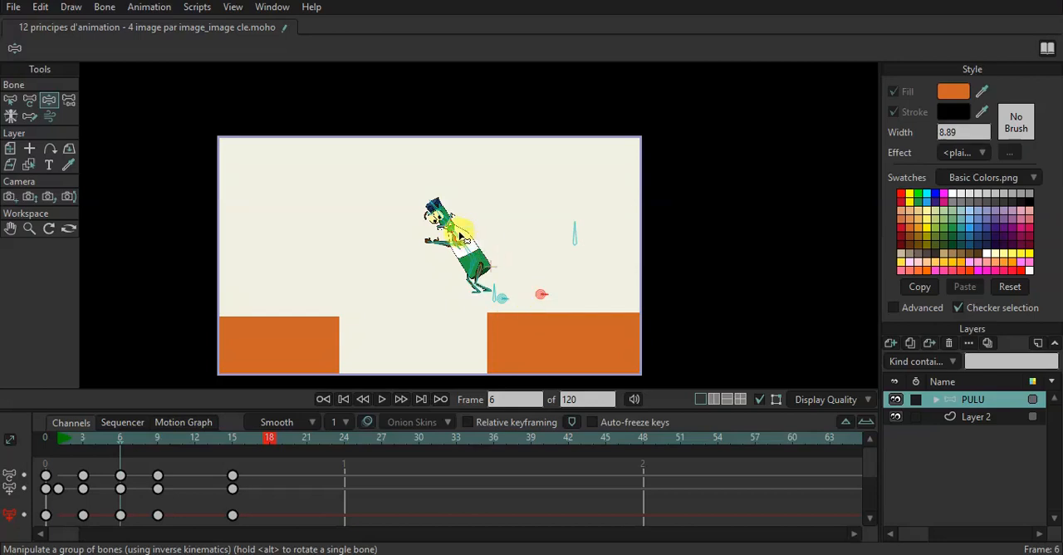
left_click(443, 212)
left_click_drag(443, 209, 444, 204)
At frame 12, tilt the character's body backward with its feet leading toward the left-hand platform.
left_click_drag(119, 440, 195, 457)
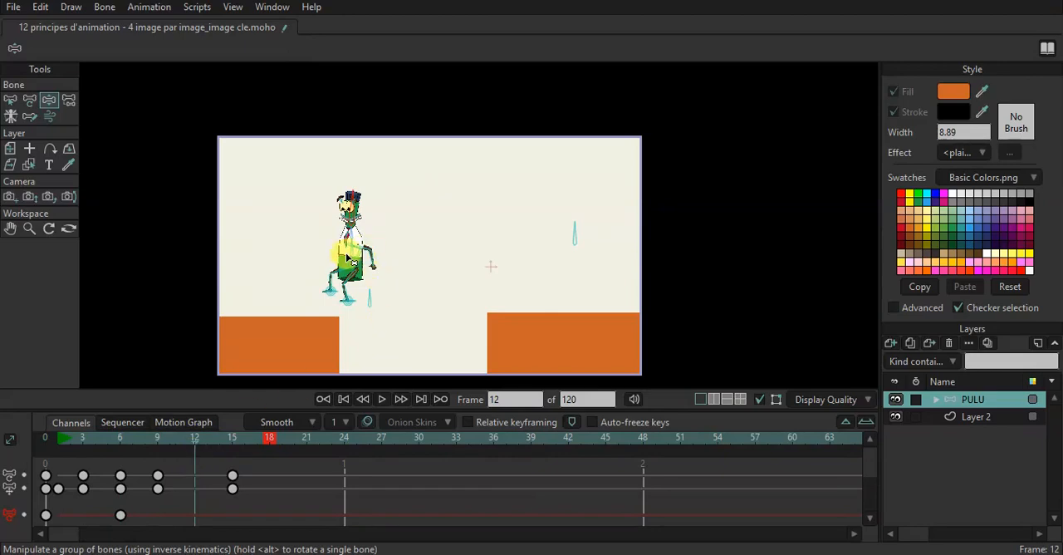
left_click_drag(350, 261, 406, 217)
mouse_move(341, 287)
left_mouse_down()
mouse_move(346, 299)
mouse_move(336, 304)
mouse_move(346, 304)
mouse_move(327, 288)
left_mouse_up()
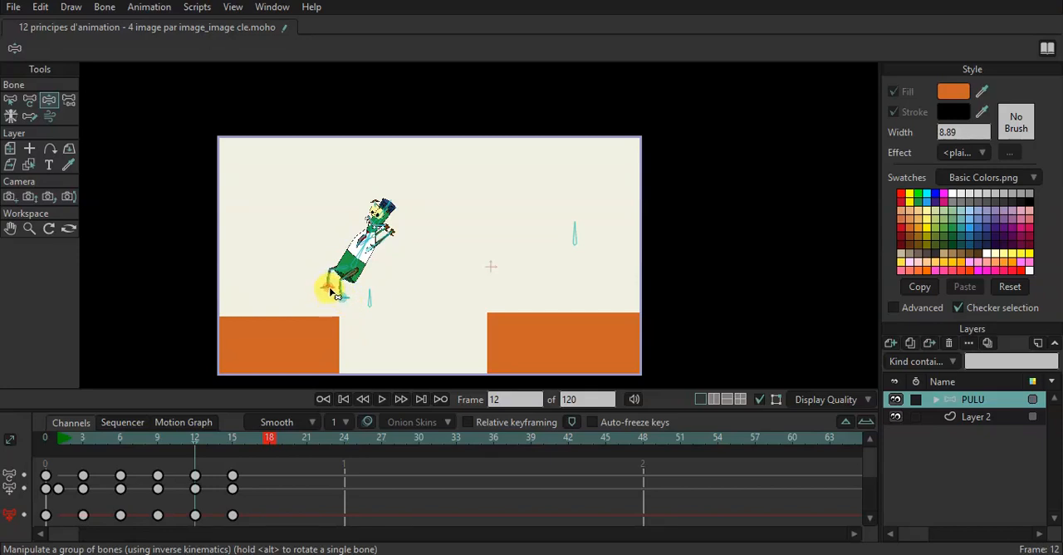
Scrub through the key poses from frame 1 to 15 and play the jump to examine its motion.
left_click_drag(200, 435, 231, 451)
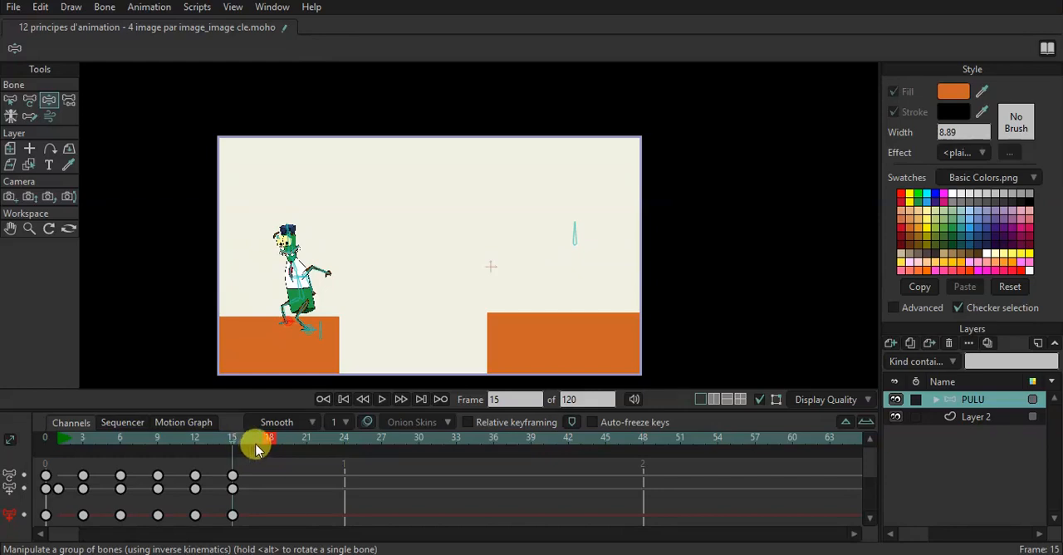
left_click_drag(213, 438, 57, 442)
key("space")
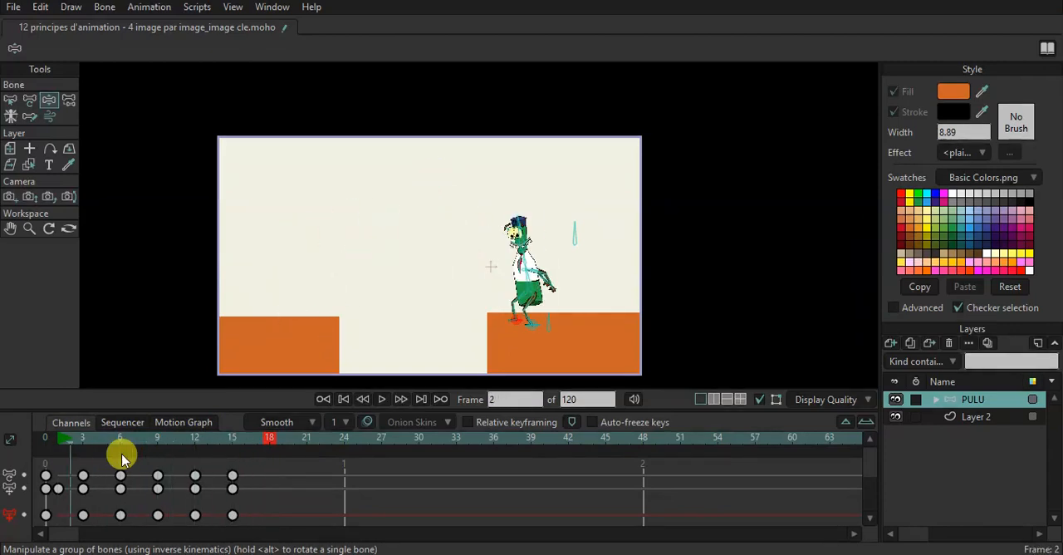
left_click(58, 442)
left_click_drag(58, 443, 82, 439)
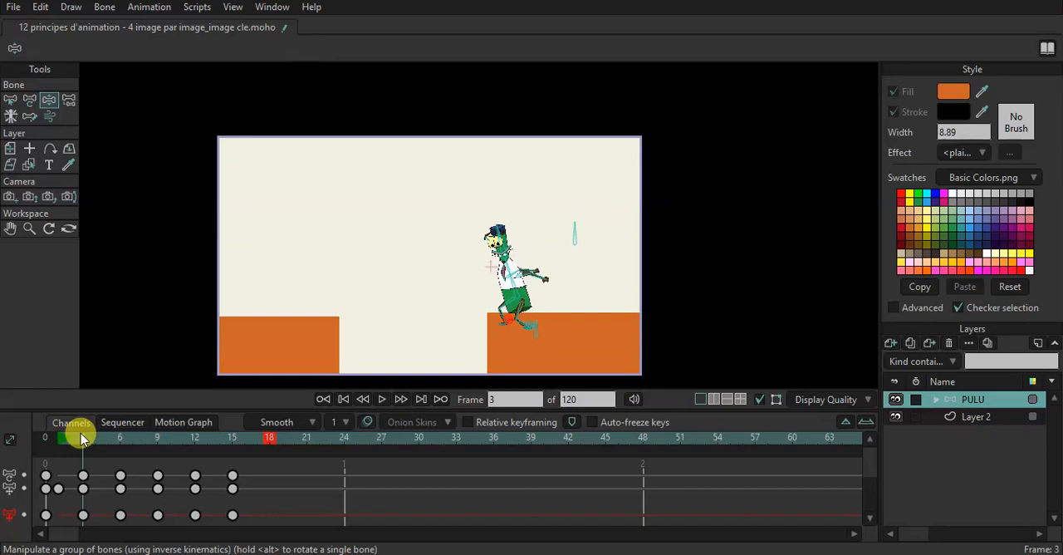
left_click(48, 445)
left_click(48, 446)
left_click(58, 446)
key("space")
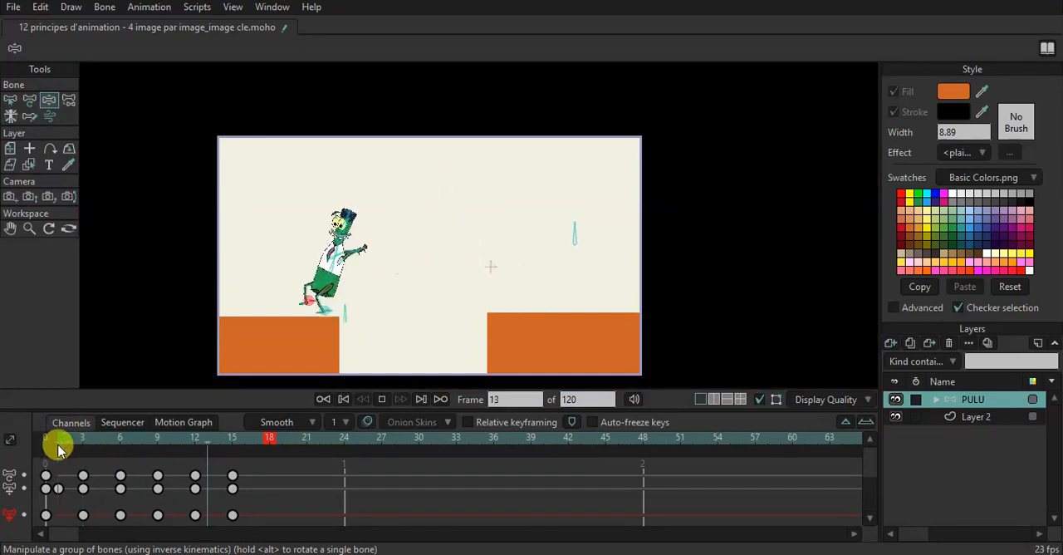
key("space")
left_click_drag(66, 446, 69, 491)
key("space")
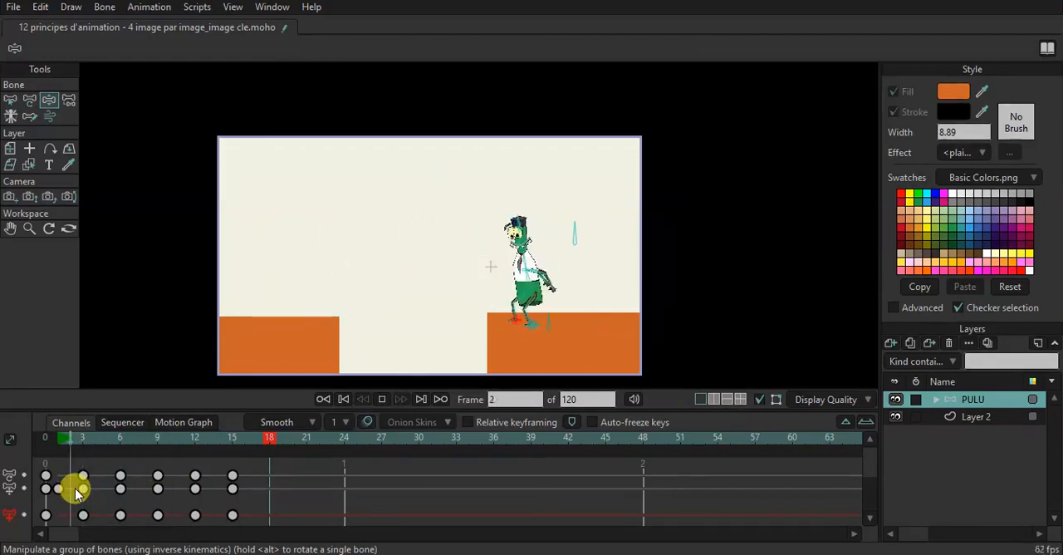
Stop the playback and scrub through the key poses up to frame 15 to examine the jump.
key("space")
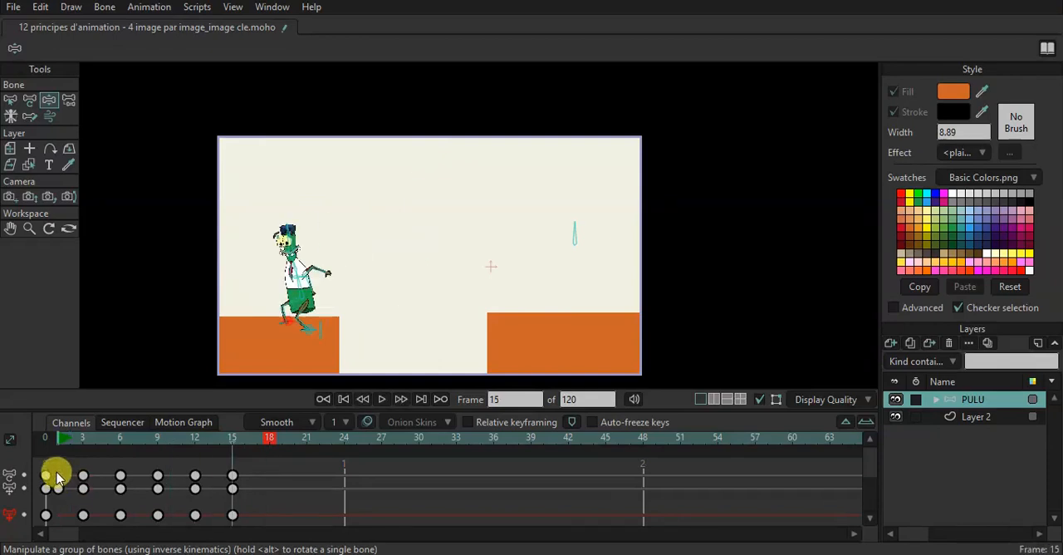
left_click_drag(70, 441, 115, 438)
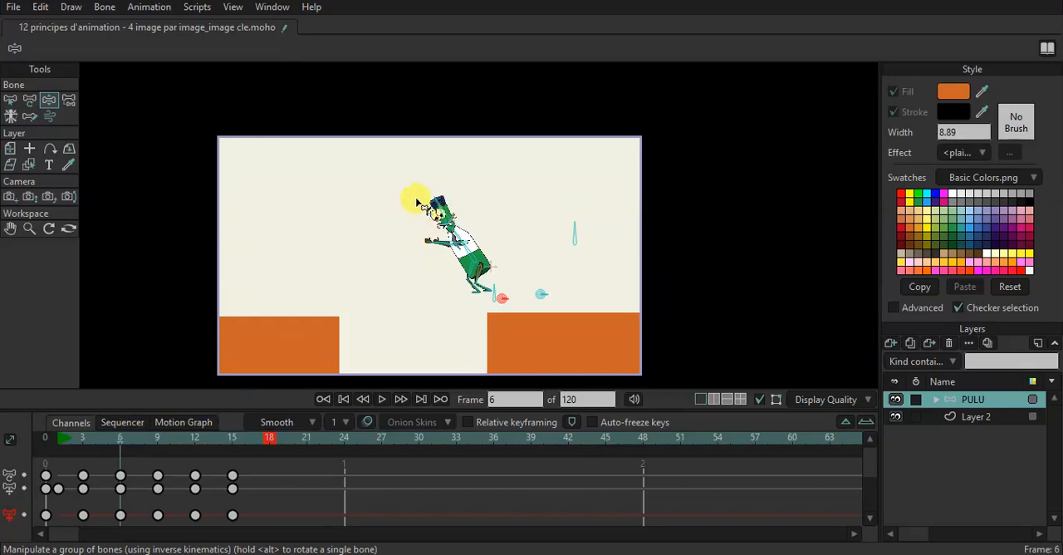
left_click(84, 445)
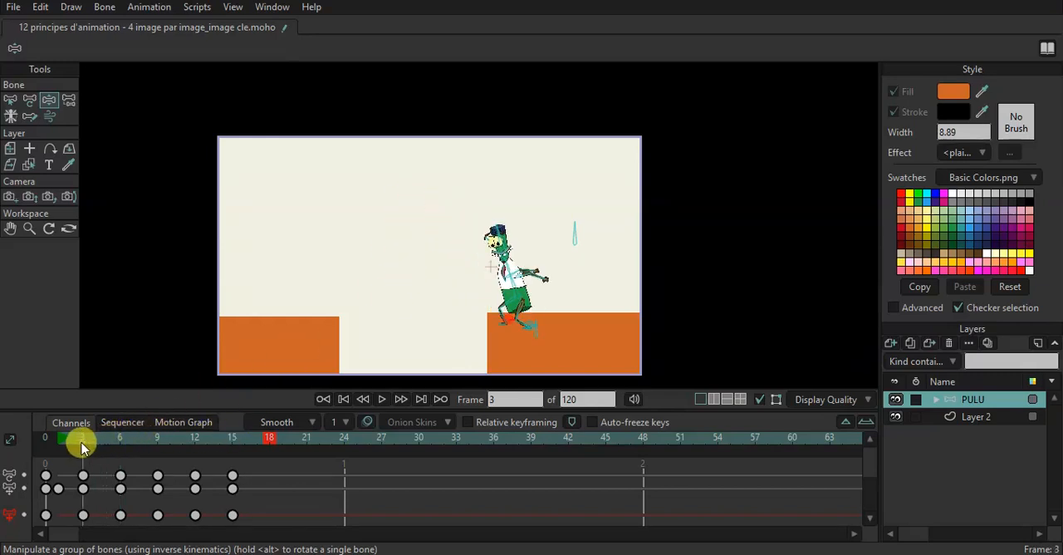
left_click_drag(82, 447, 160, 449)
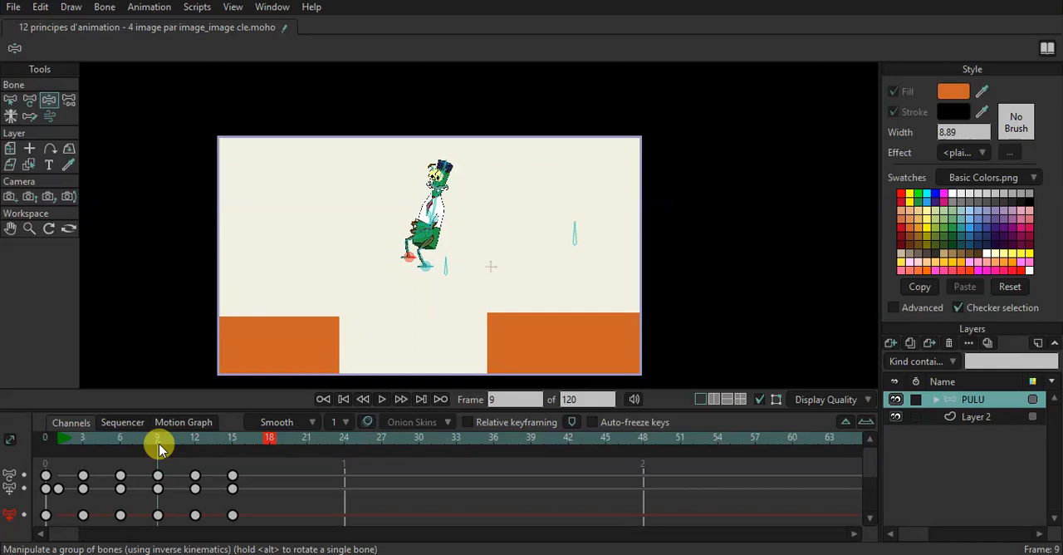
left_click_drag(163, 448, 230, 444)
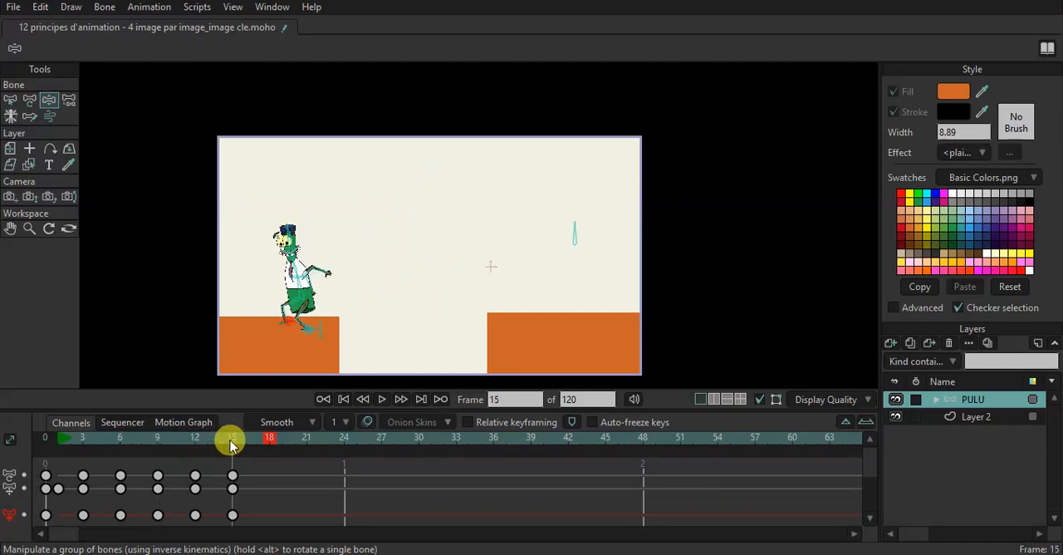
At frame 17, pose the character standing upright on the left-hand platform, with its legs straightened and its arm lowered in front.
left_click_drag(232, 444, 254, 445)
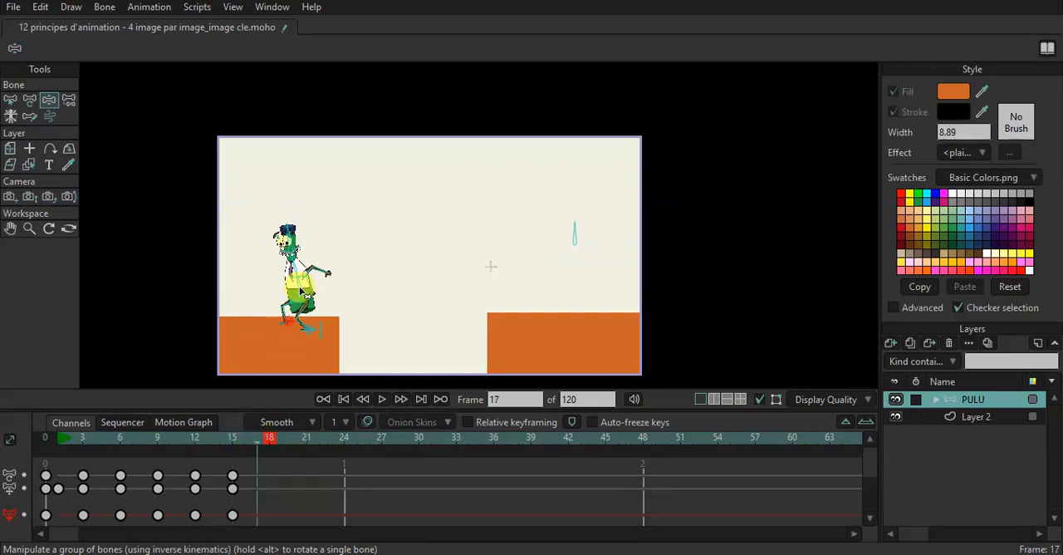
left_click_drag(301, 292, 293, 292)
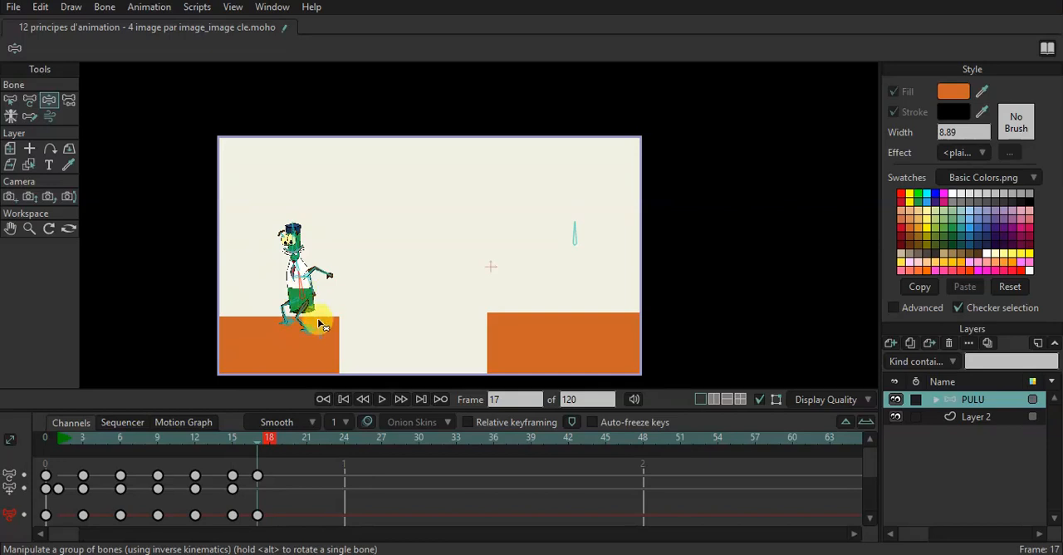
left_click_drag(321, 325, 322, 315)
left_click_drag(329, 275, 292, 299)
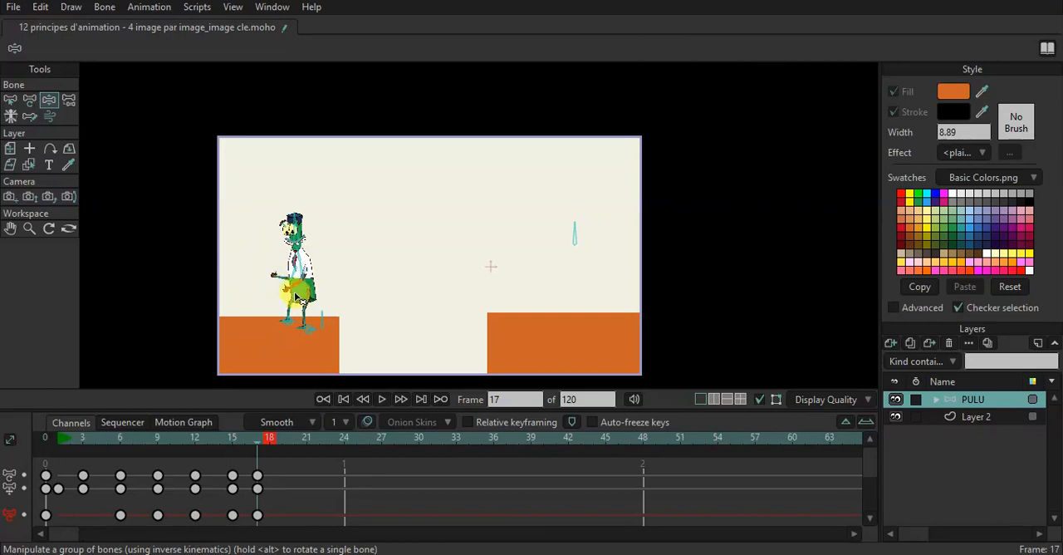
mouse_move(320, 309)
left_mouse_down()
mouse_move(310, 318)
mouse_move(322, 320)
left_mouse_up()
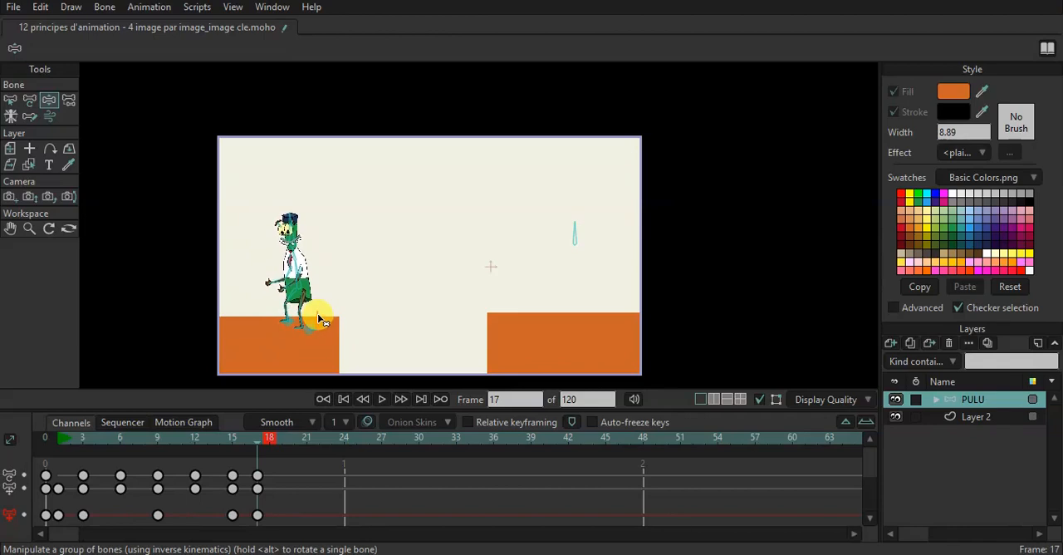
Extend the playback end to frame 24 and play the animation to examine the landing.
left_click(344, 440)
key("space")
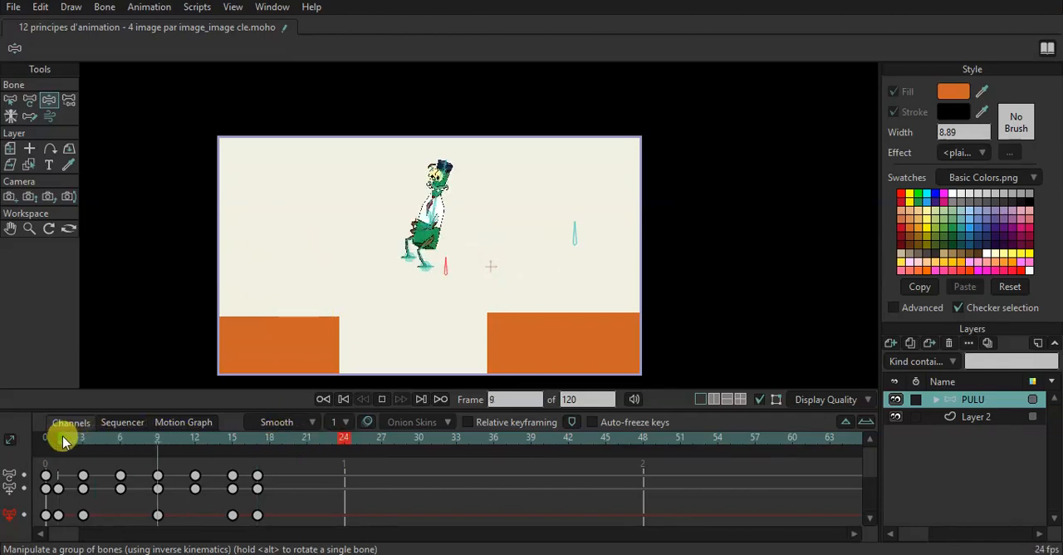
key("space")
Shift the standing pose's keys from frame 17 to 21 and play the jump with the playback end at frame 30.
left_click_drag(290, 519, 307, 486)
left_click(83, 443)
key("space")
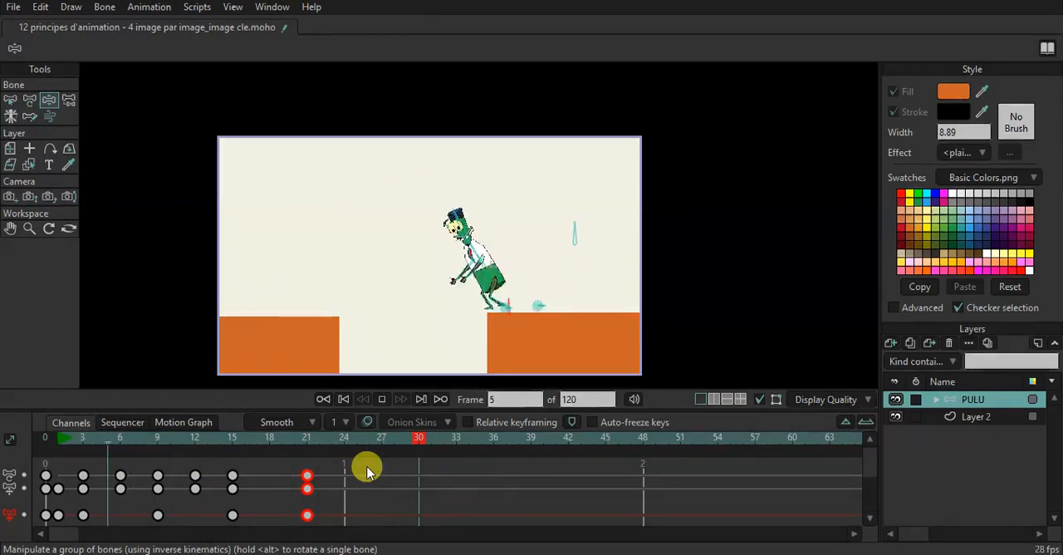
key("space")
Place the PULU layer's origin near the character's feet at frame 9 and key the layer's scale there.
mouse_move(169, 443)
left_mouse_down()
mouse_move(156, 449)
mouse_move(190, 439)
mouse_move(161, 448)
left_mouse_up()
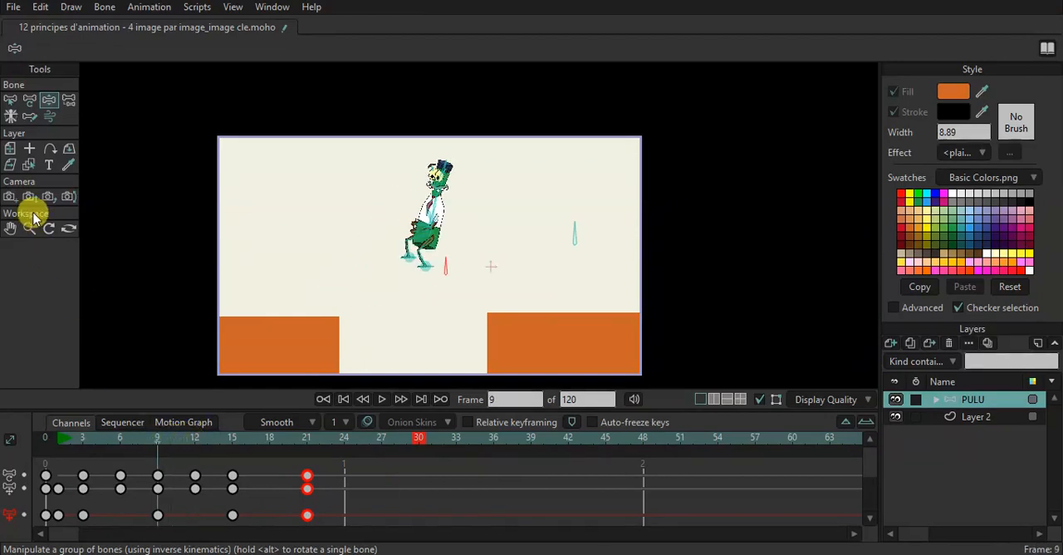
left_click(10, 148)
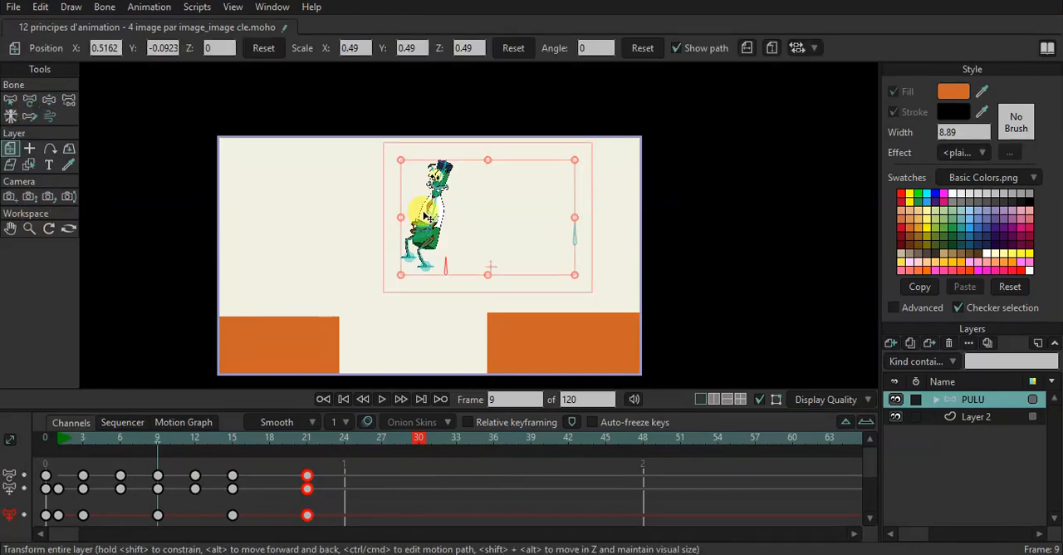
left_click(29, 148)
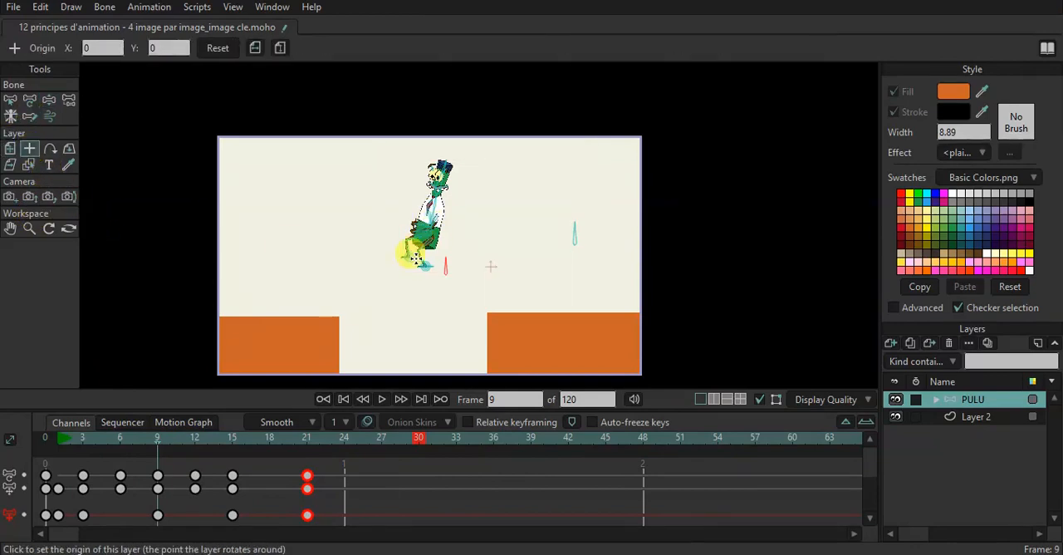
left_click(10, 148)
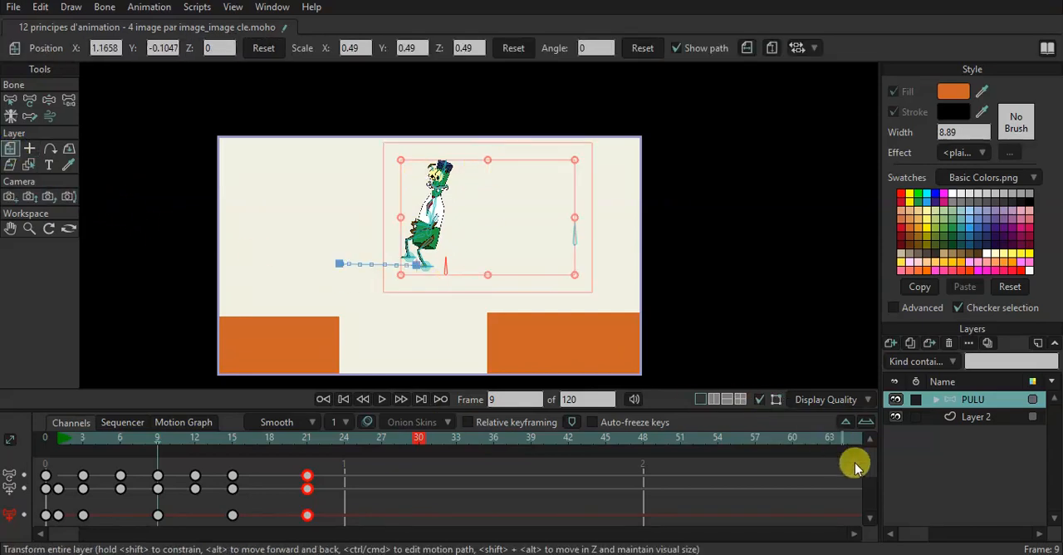
scroll(870, 485, "down", 2)
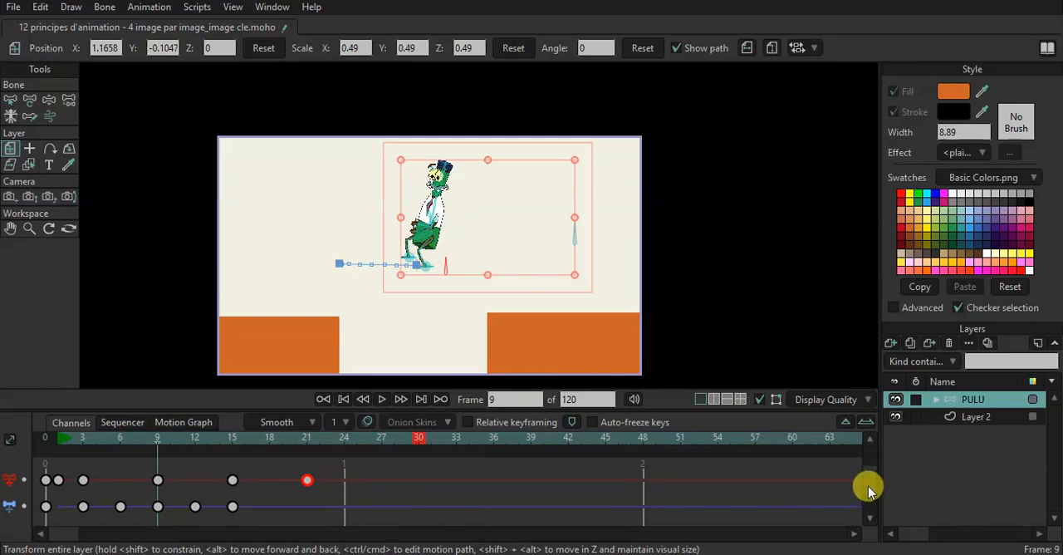
scroll(869, 507, "down", 1)
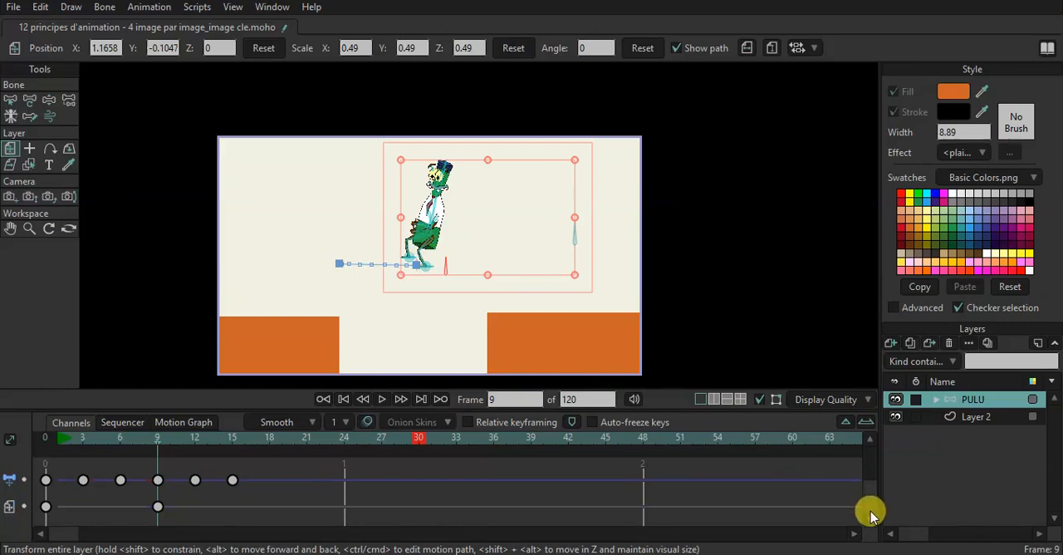
left_click(401, 276)
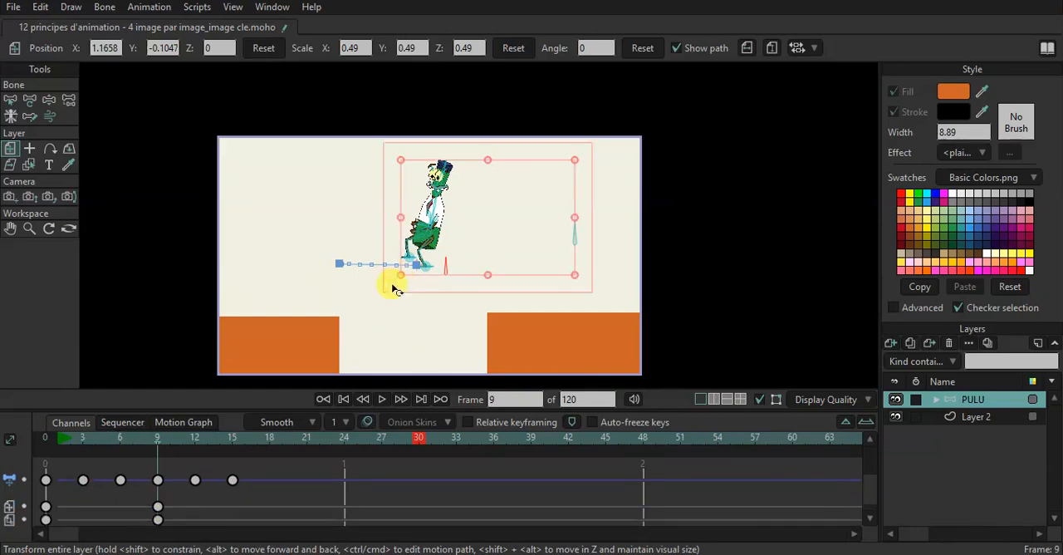
Key the layer's scale at frames 7 and 11, and stretch it vertically at frame 9 to a Y scale of 0.5961.
left_click_drag(157, 441, 136, 441)
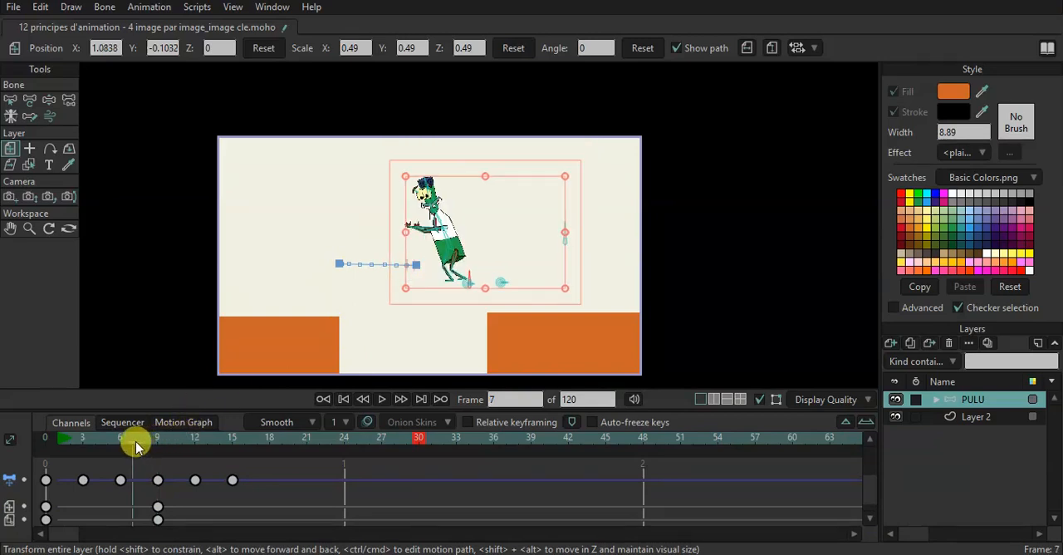
left_click(407, 291)
left_click_drag(147, 449, 185, 452)
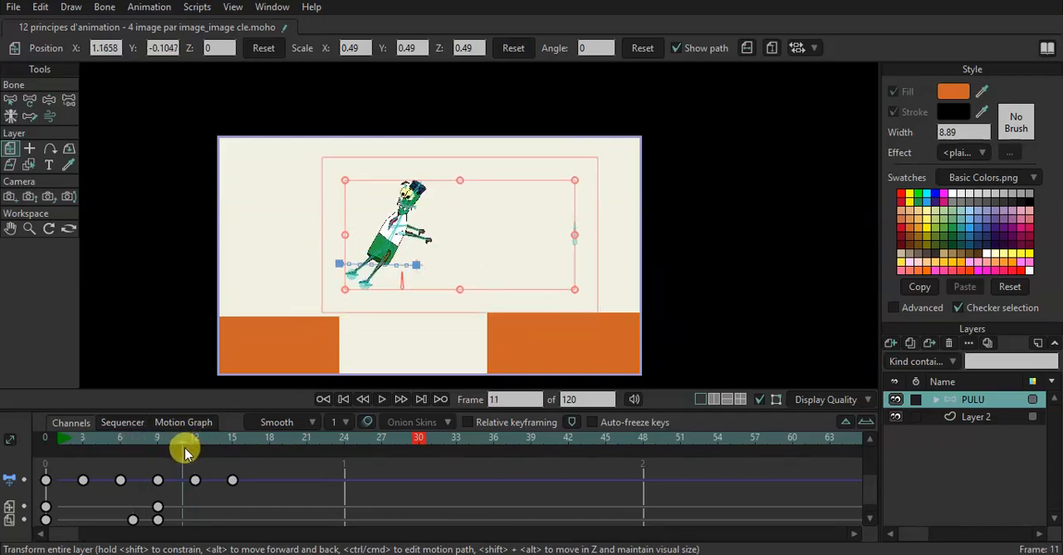
left_click(345, 295)
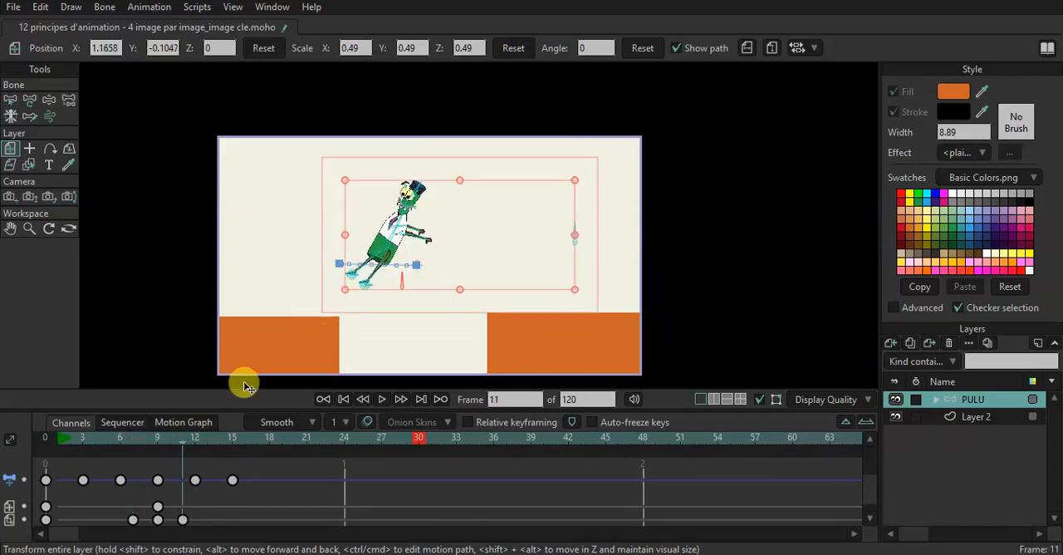
left_click(168, 446)
left_click(157, 440)
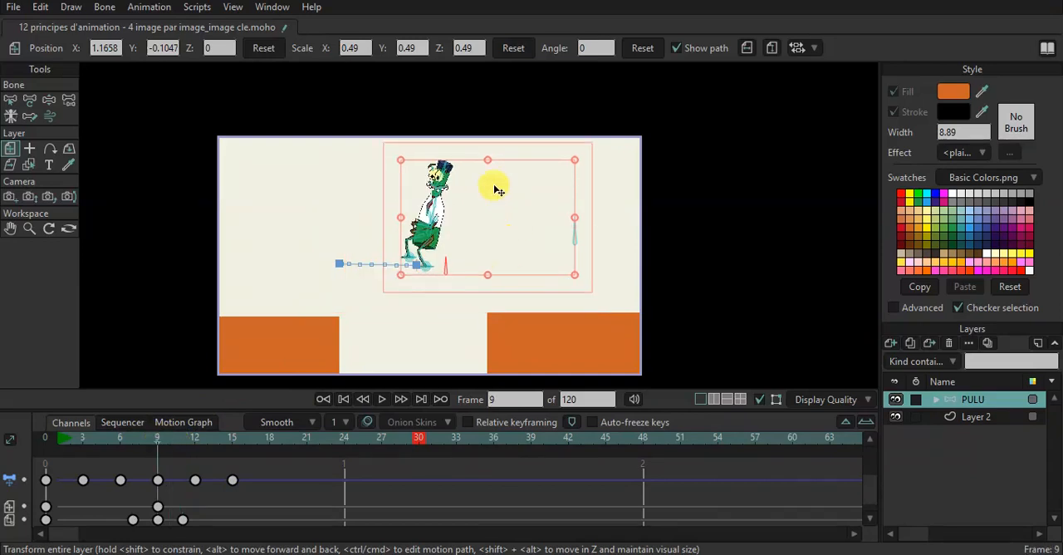
left_click_drag(488, 163, 486, 141)
left_click_drag(486, 278, 484, 280)
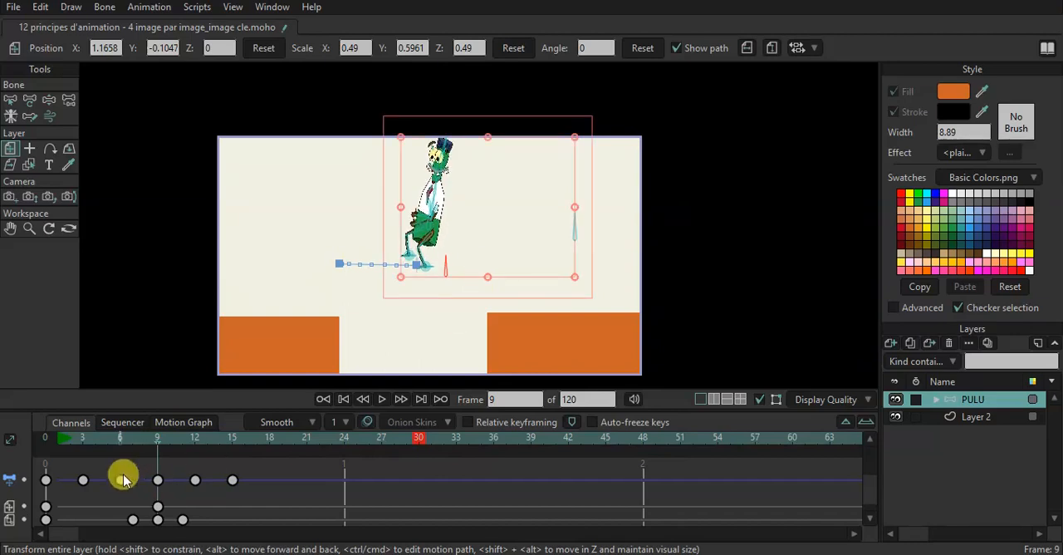
Play the animation from frame 1 to examine the vertical stretch during the jump.
left_click(59, 437)
key("space")
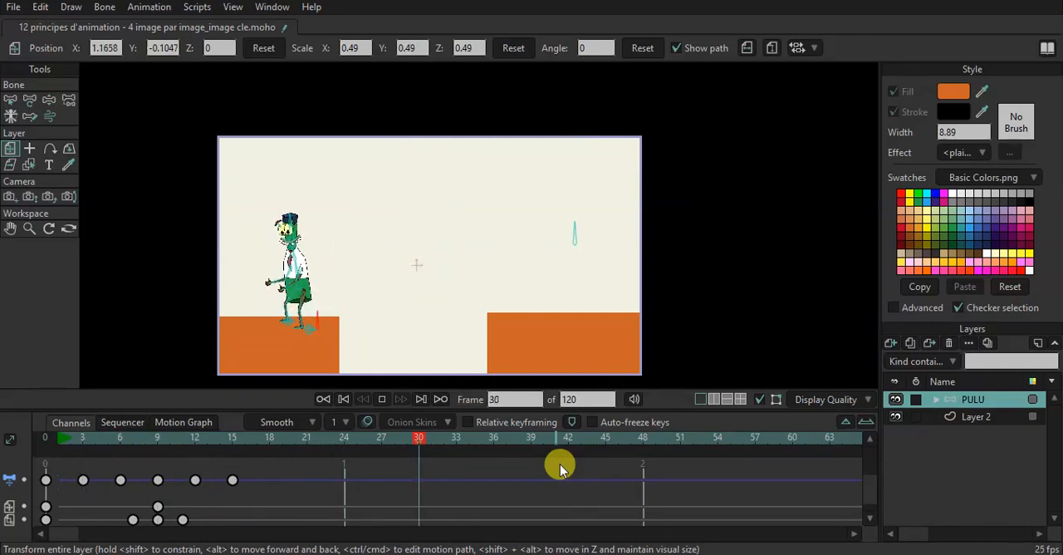
key("space")
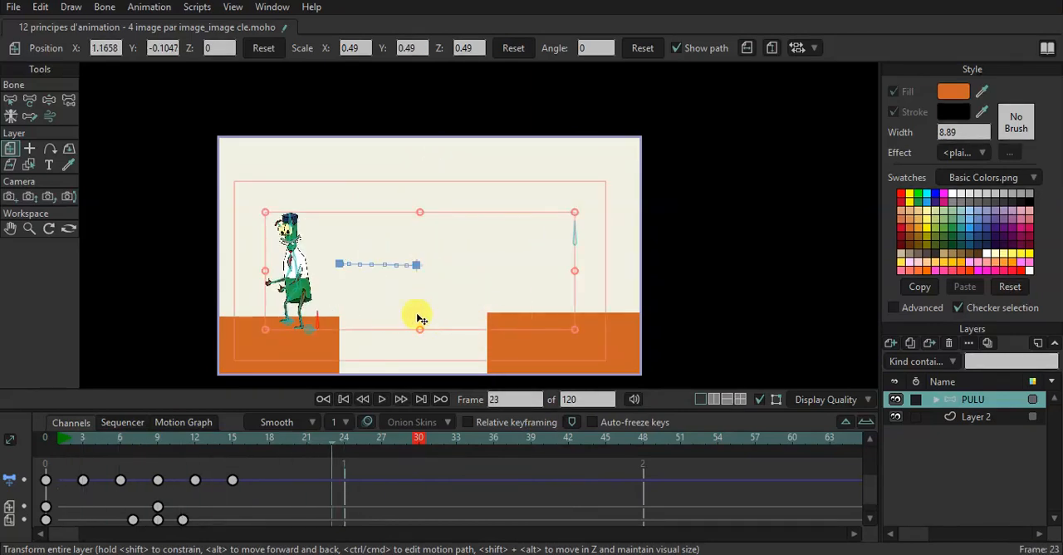
Undo the vertical stretch, the scale keys and the relocation of the PULU layer's origin.
left_click(159, 439)
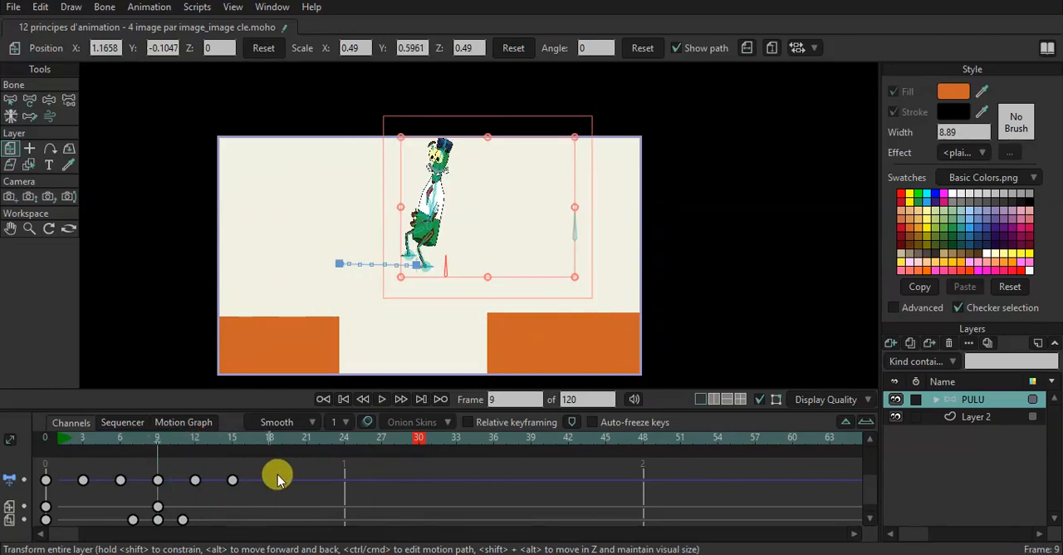
key("ctrl+z")
key("ctrl+z")
key("ctrl+z")
key("ctrl+z")
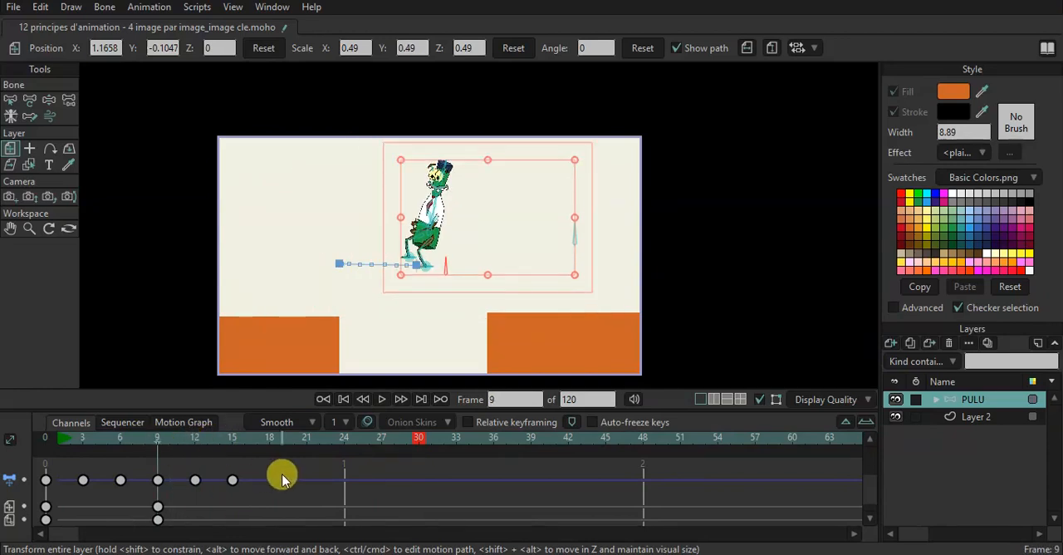
key("ctrl+z")
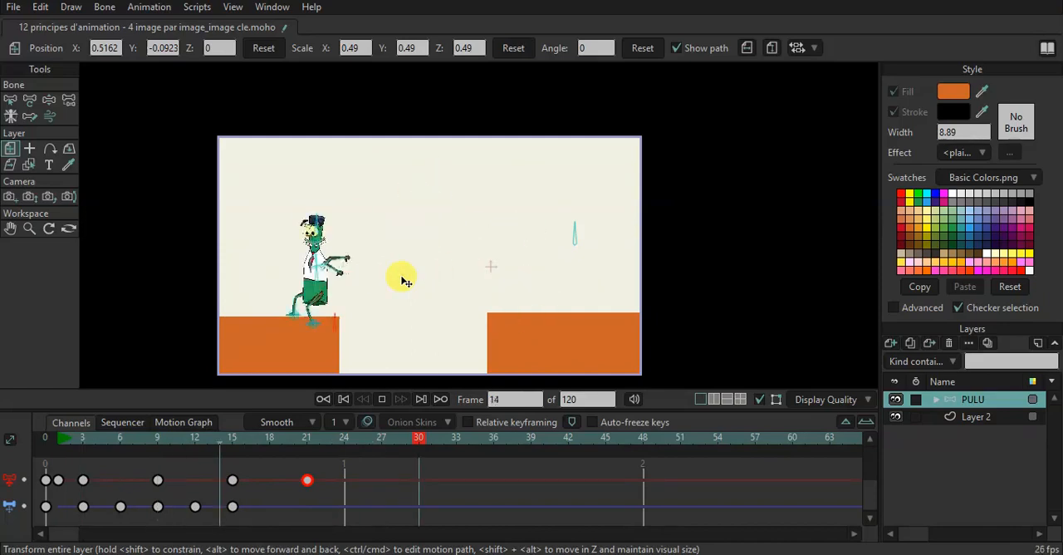
Try to raise the whole PULU layer at frame 9 and undo the move.
left_click(160, 437)
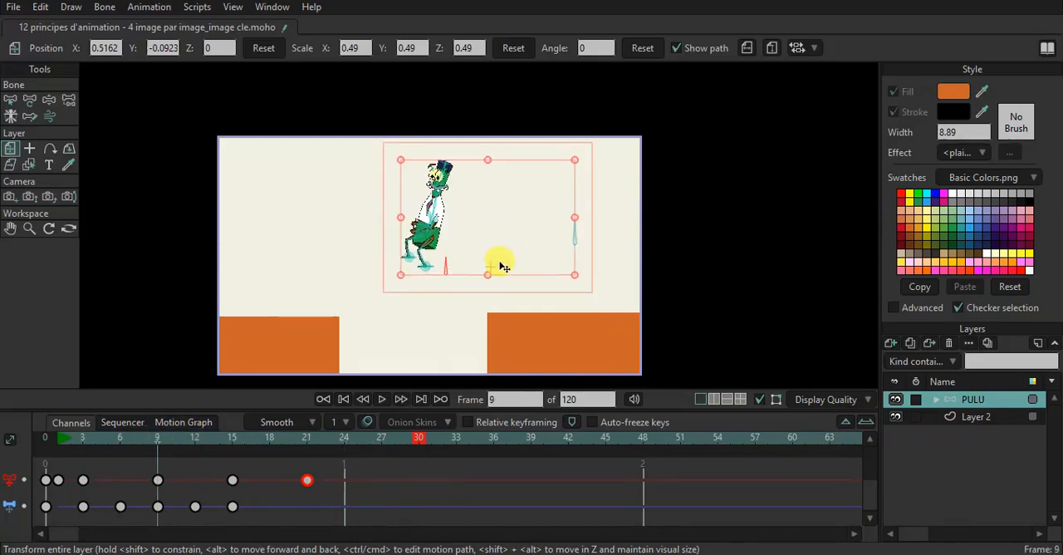
left_click_drag(449, 234, 435, 199)
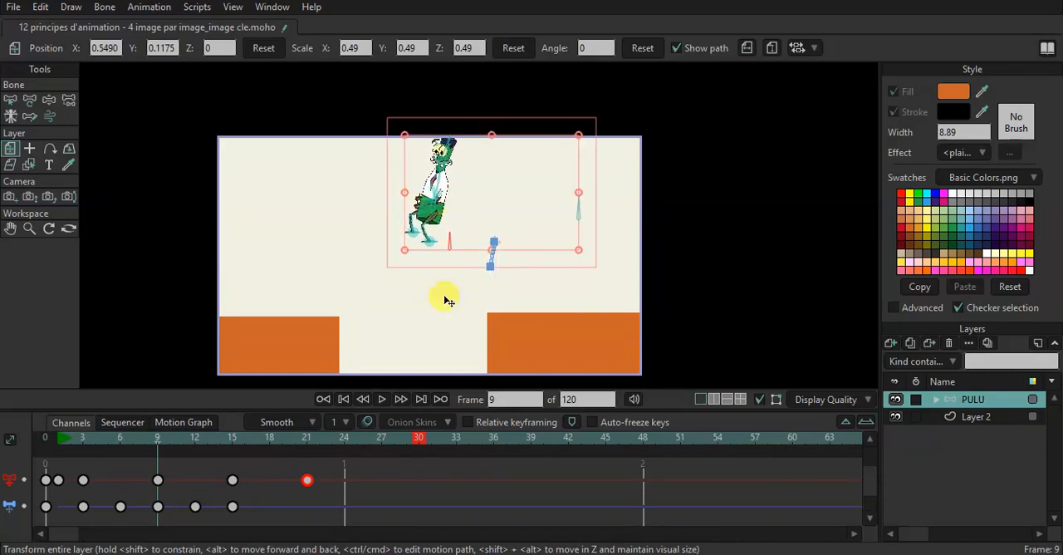
key("ctrl+z")
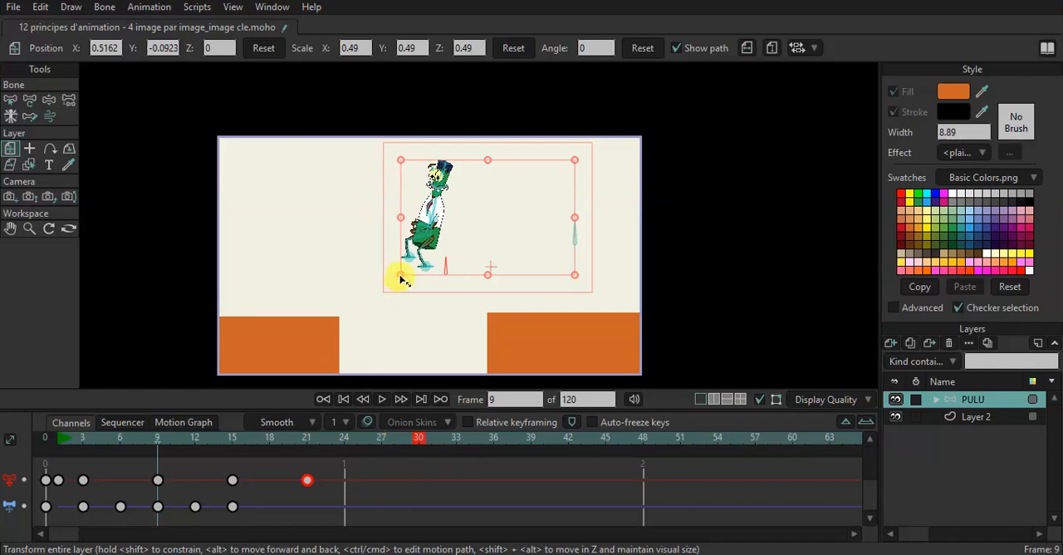
Stretch the PULU layer vertically at frame 9 to a Y scale of 0.5736, between scale keys at frames 7 and 11, and play the jump.
scroll(260, 481, "down", 1)
left_click_drag(161, 445, 133, 441)
left_click(417, 292)
left_click_drag(142, 446, 184, 449)
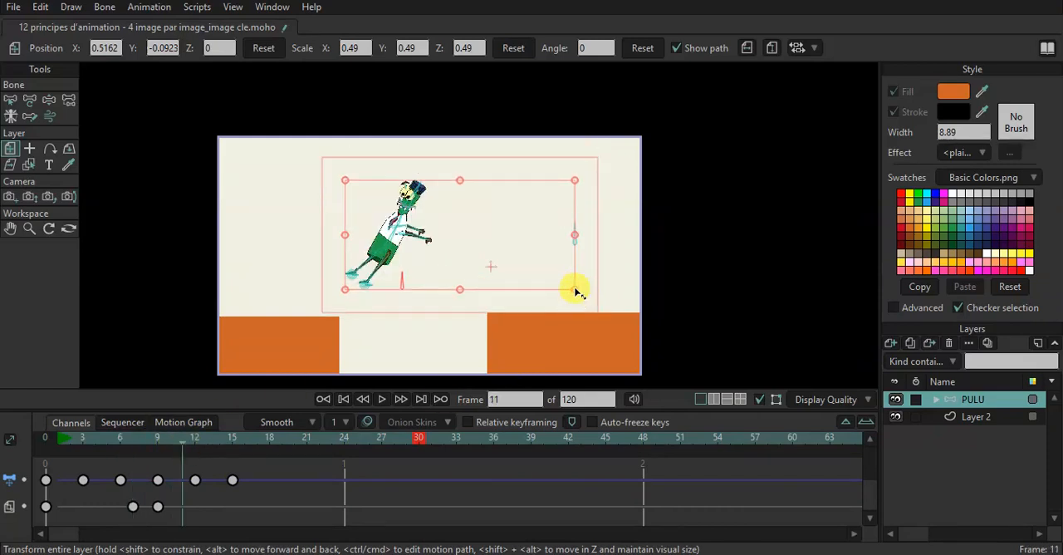
left_click_drag(172, 441, 161, 443)
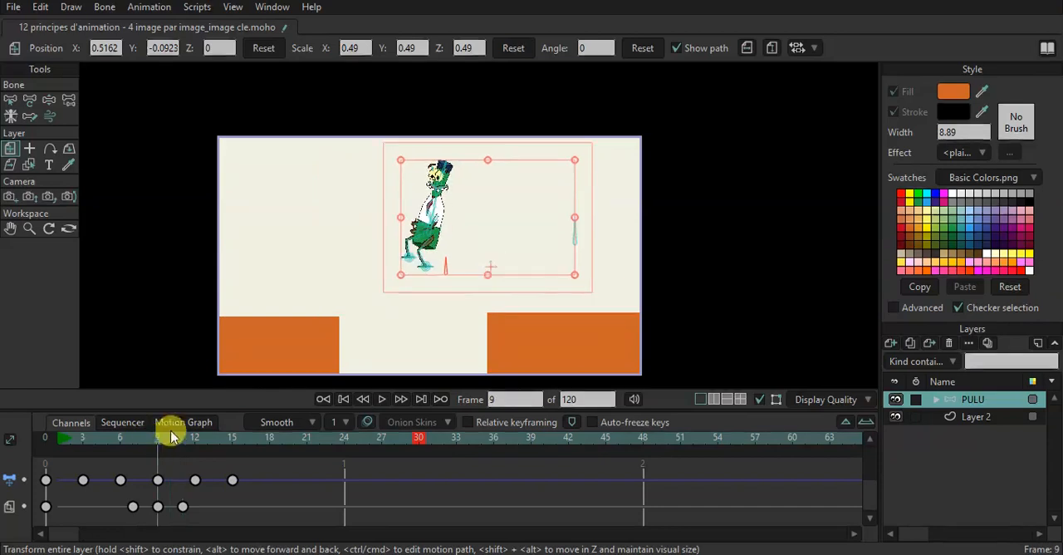
left_click_drag(490, 164, 493, 144)
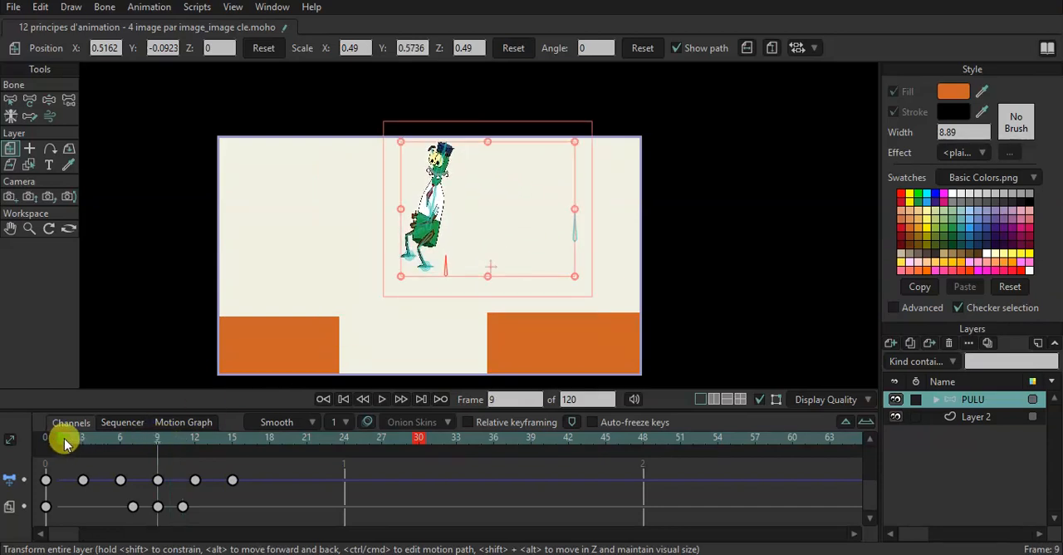
left_click(62, 440)
key("space")
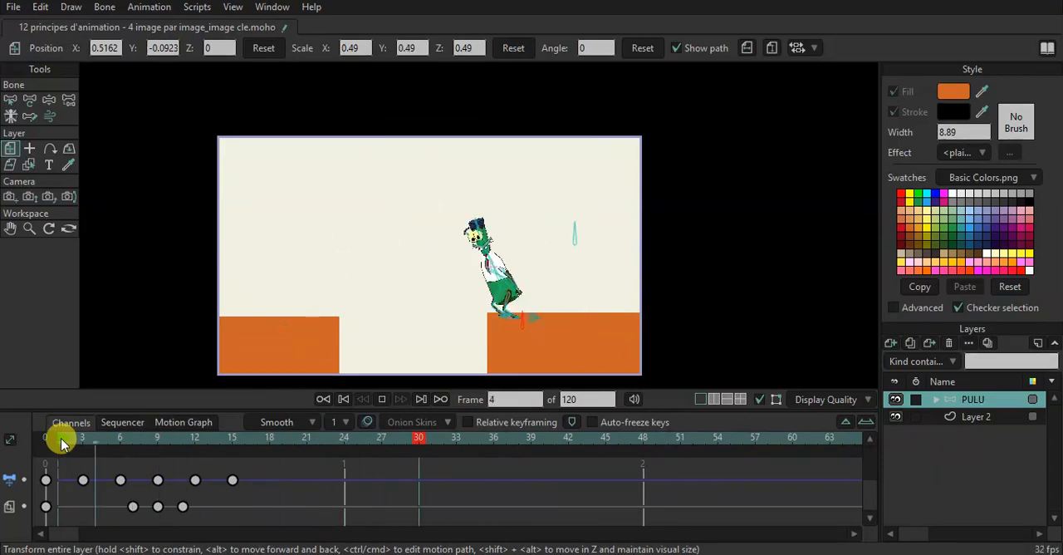